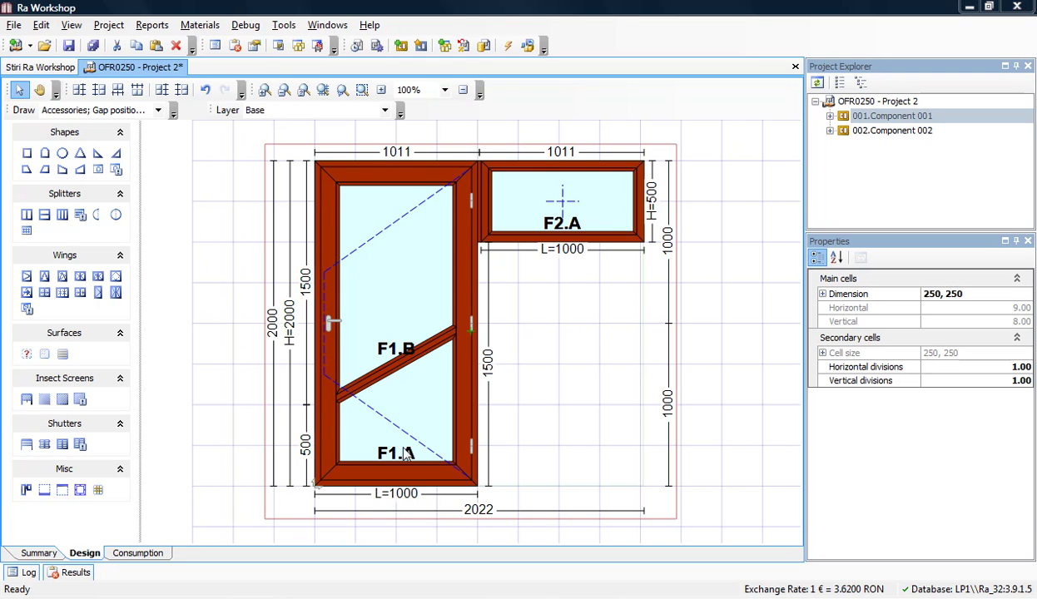
With glass F1.B selected, custom-split the door wing from its left to right profile into panes F1.B, F1.A and F1.C
click(374, 283)
click(543, 315)
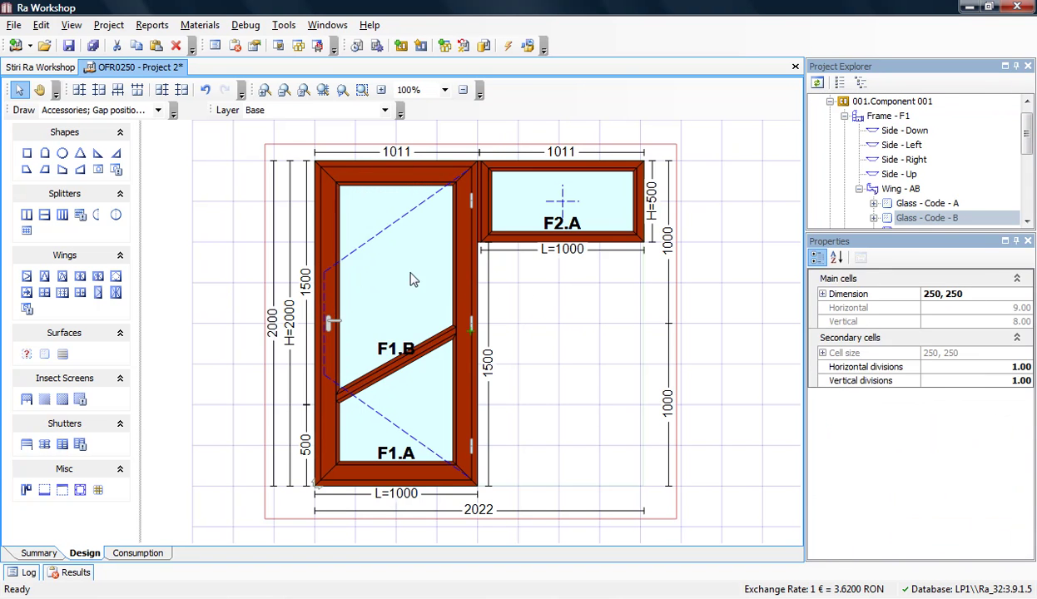
click(413, 278)
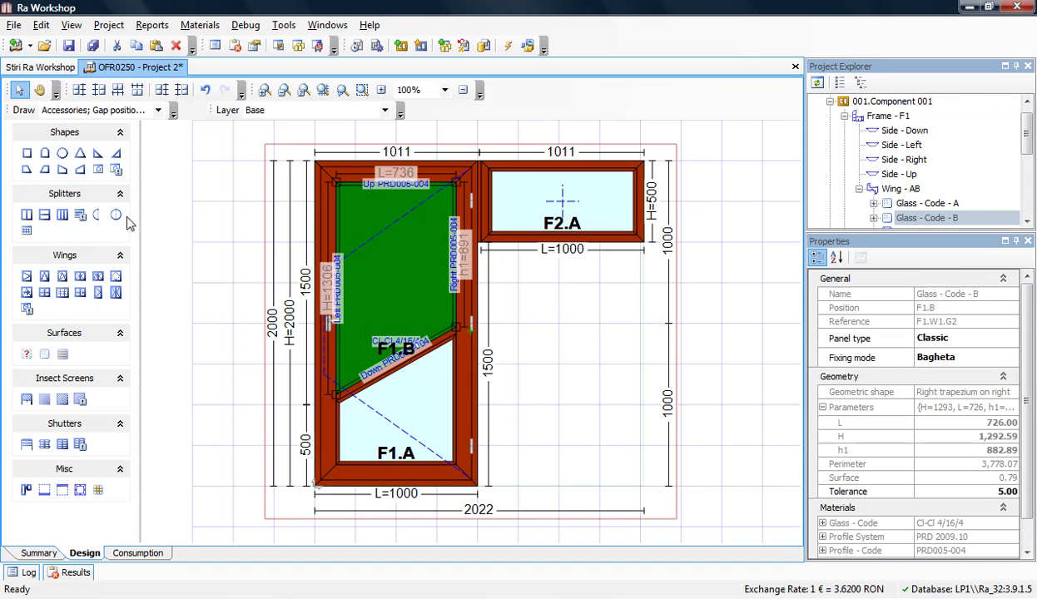
click(80, 216)
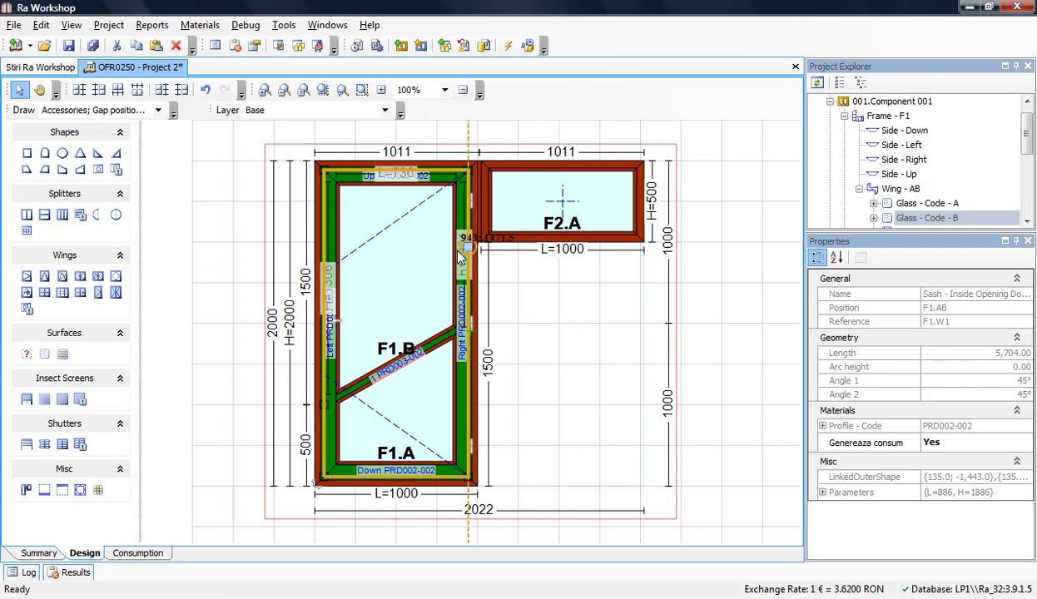
click(328, 324)
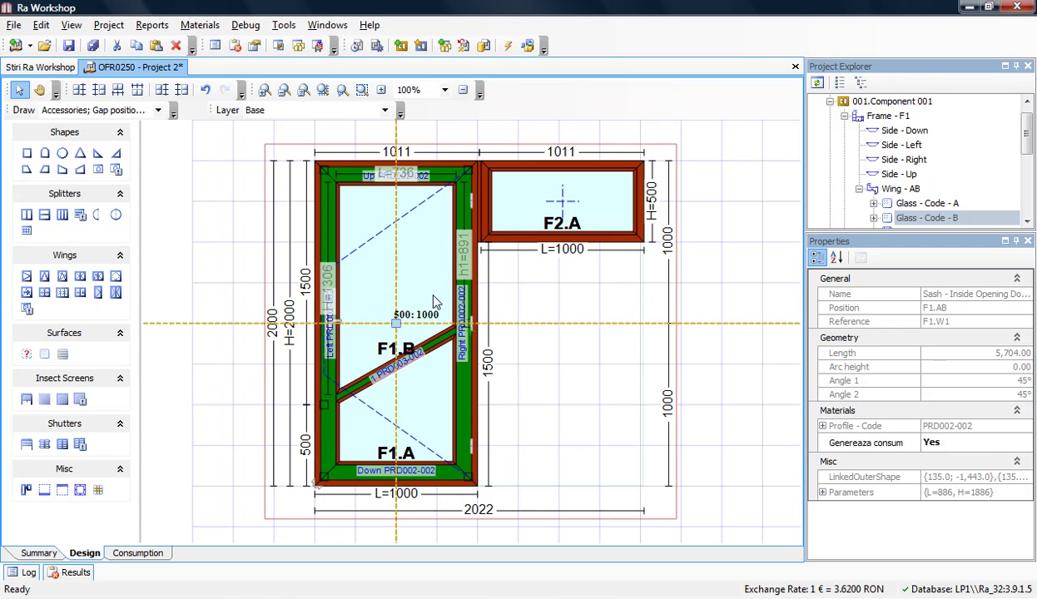
click(469, 250)
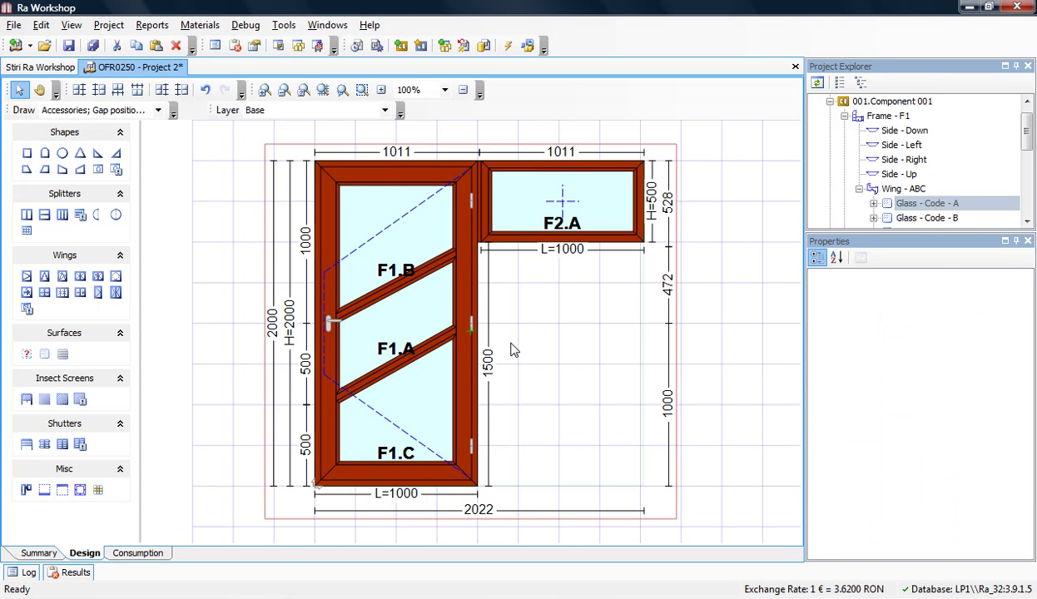
Undo the extra diagonal, align the door transom with F2's bottom profile, and add empty Component 003
click(206, 91)
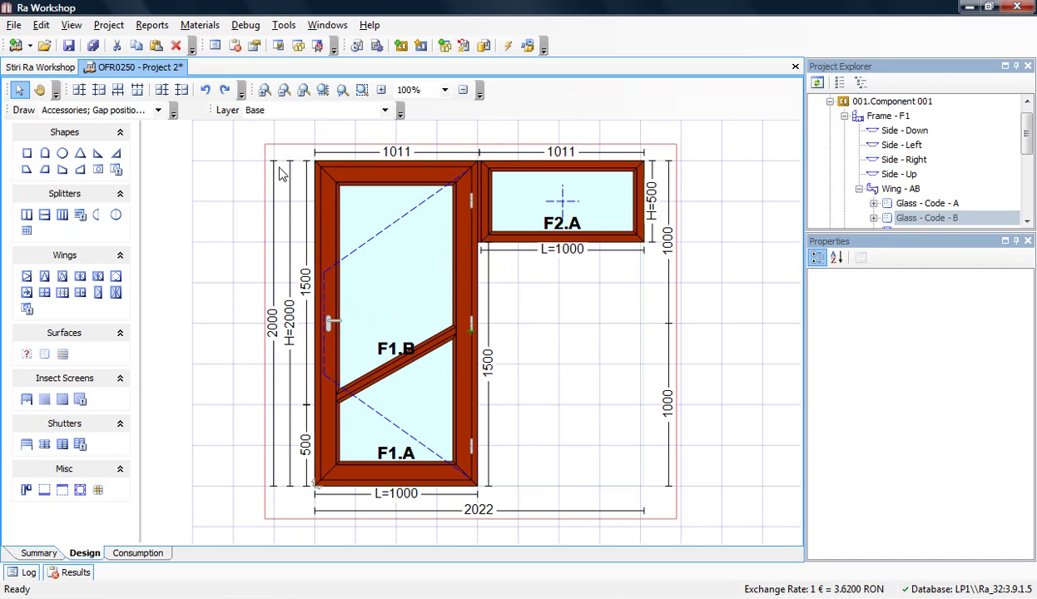
click(430, 353)
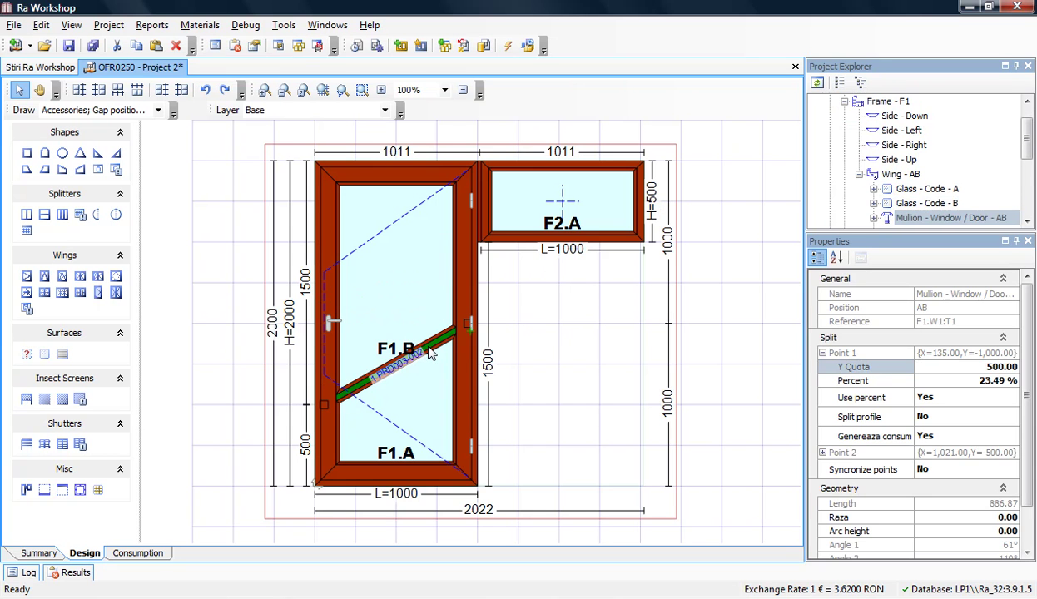
click(533, 243)
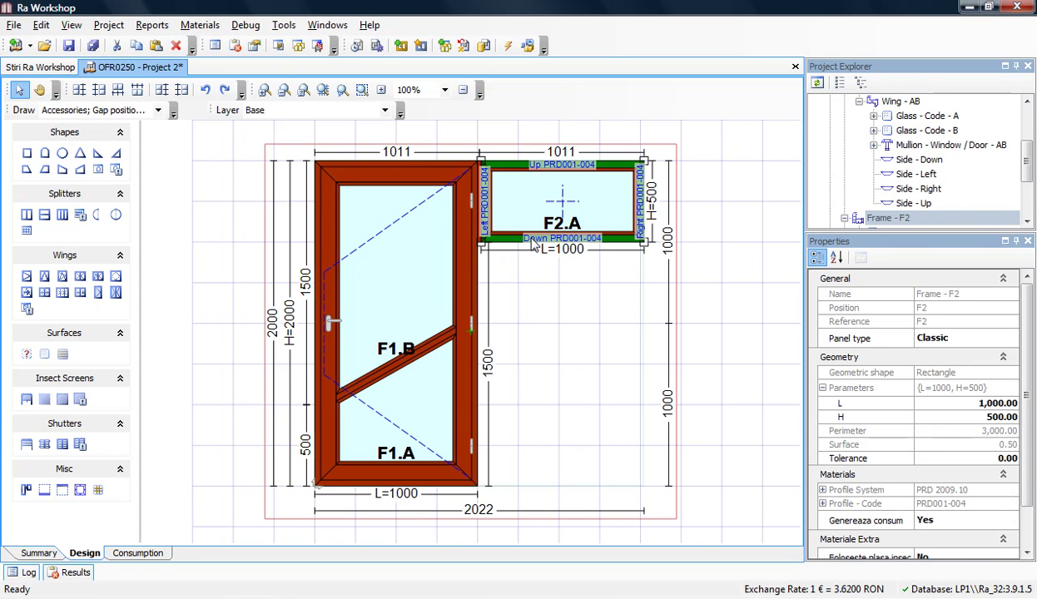
click(511, 256)
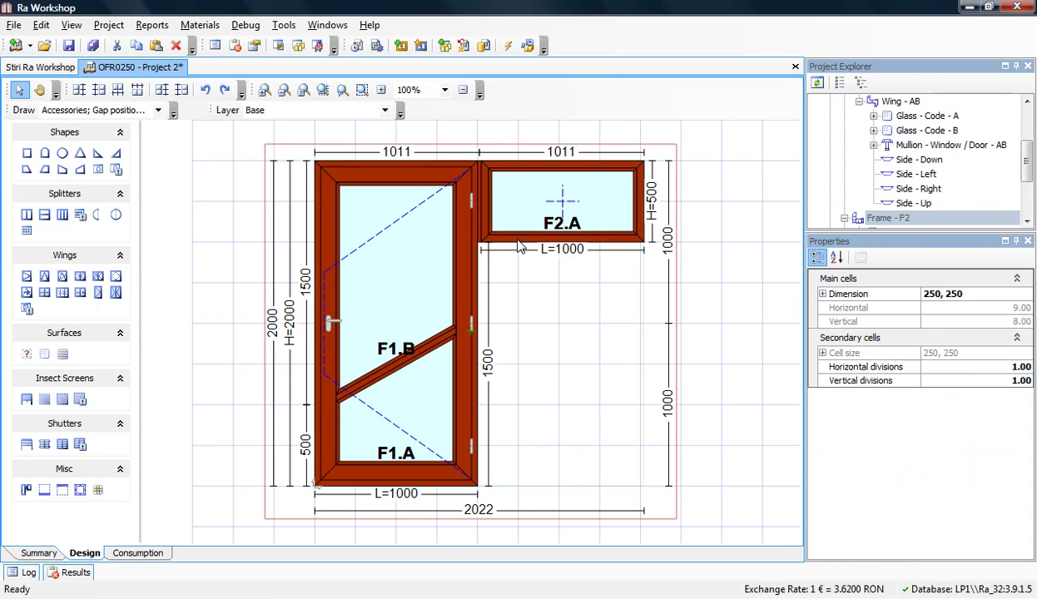
click(519, 244)
click(519, 243)
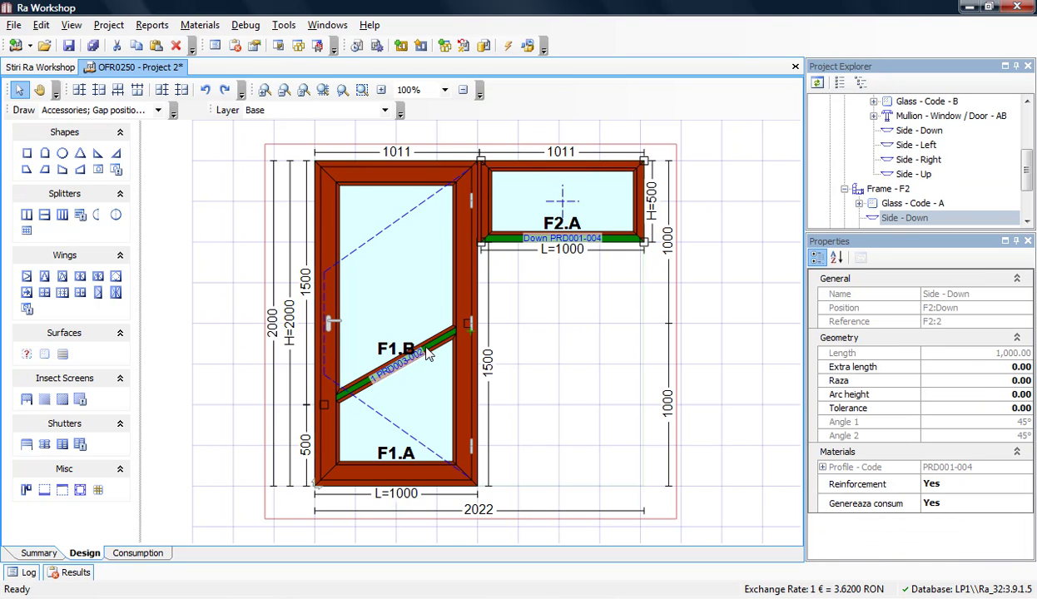
click(163, 93)
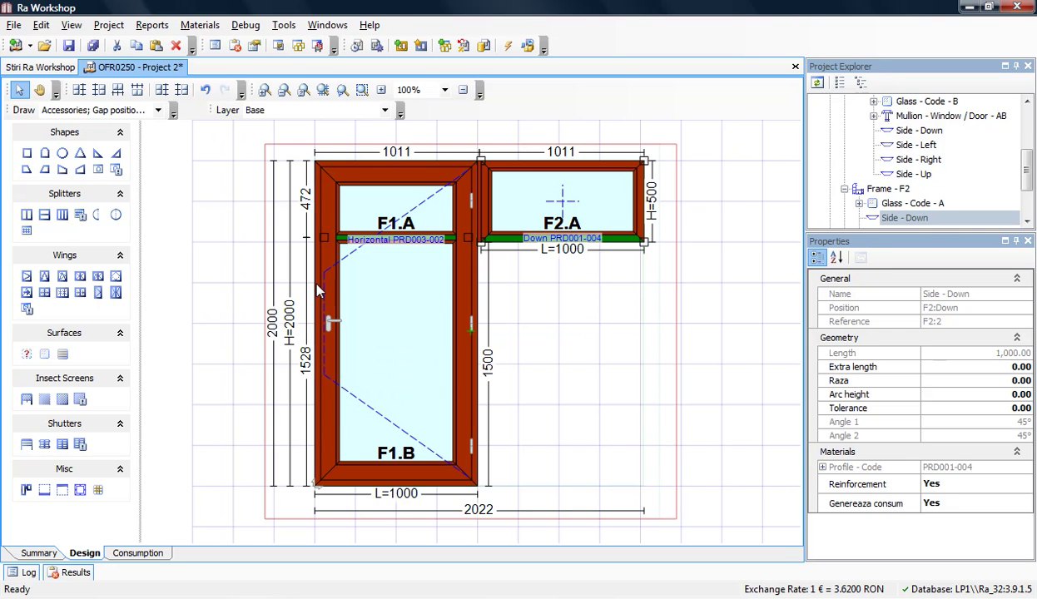
click(401, 46)
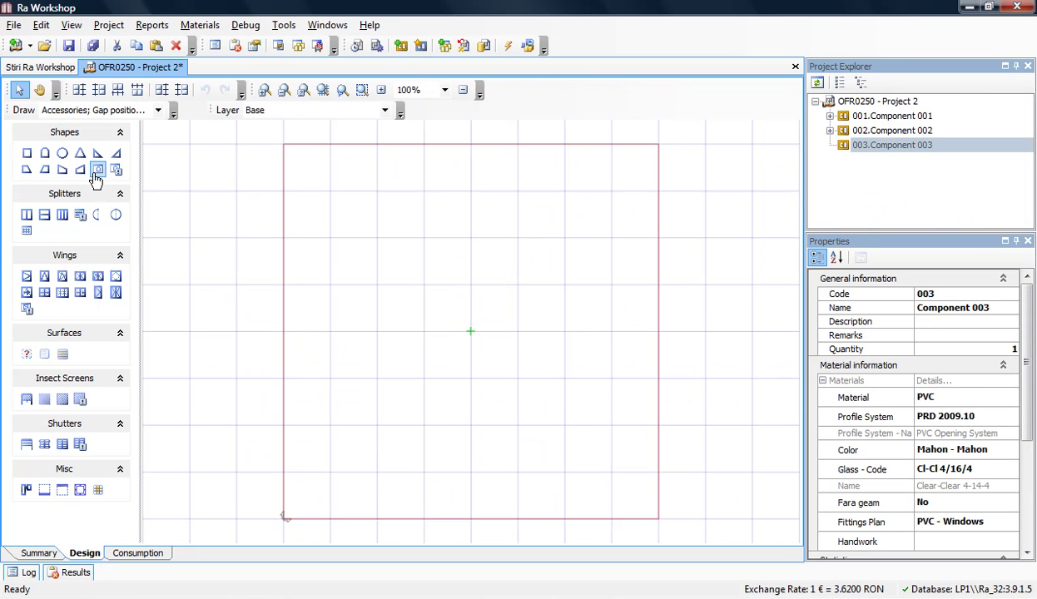
Give Component 003 a 1000×1500 rectangular frame split into two equal panes, plus a trapezium frame
click(43, 171)
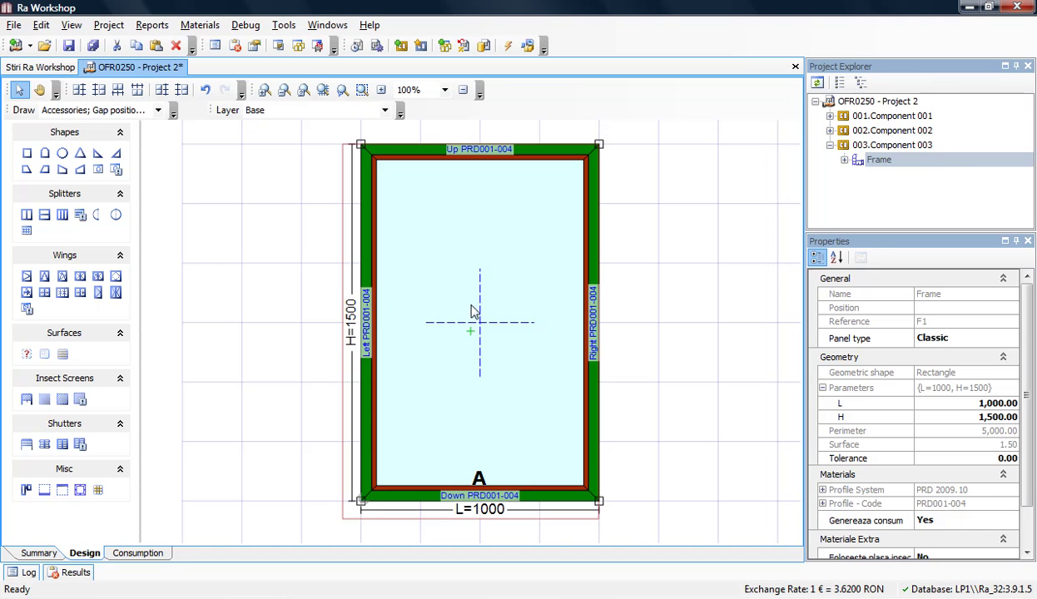
click(44, 215)
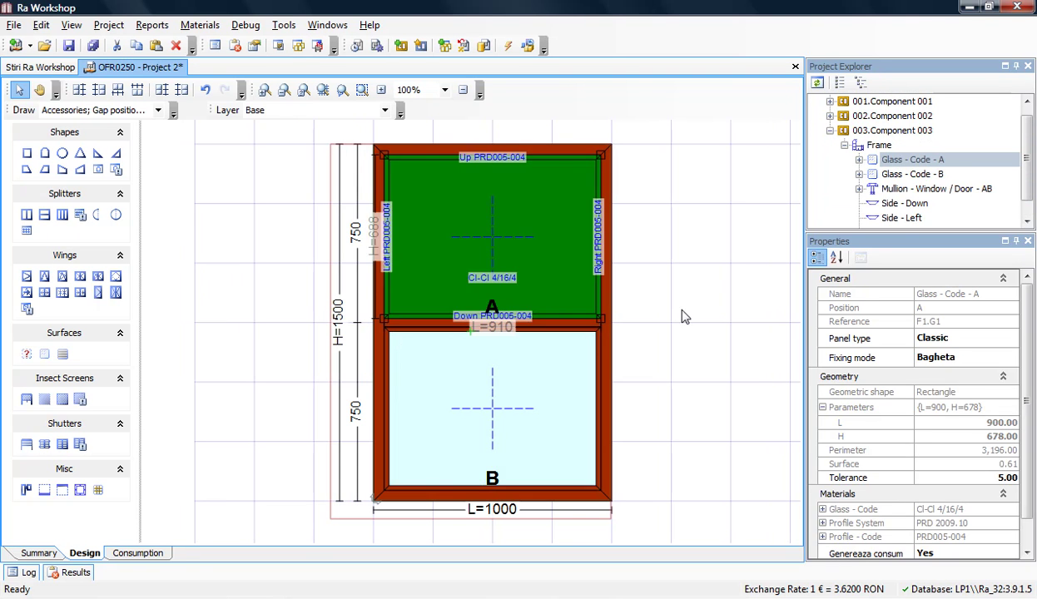
click(651, 298)
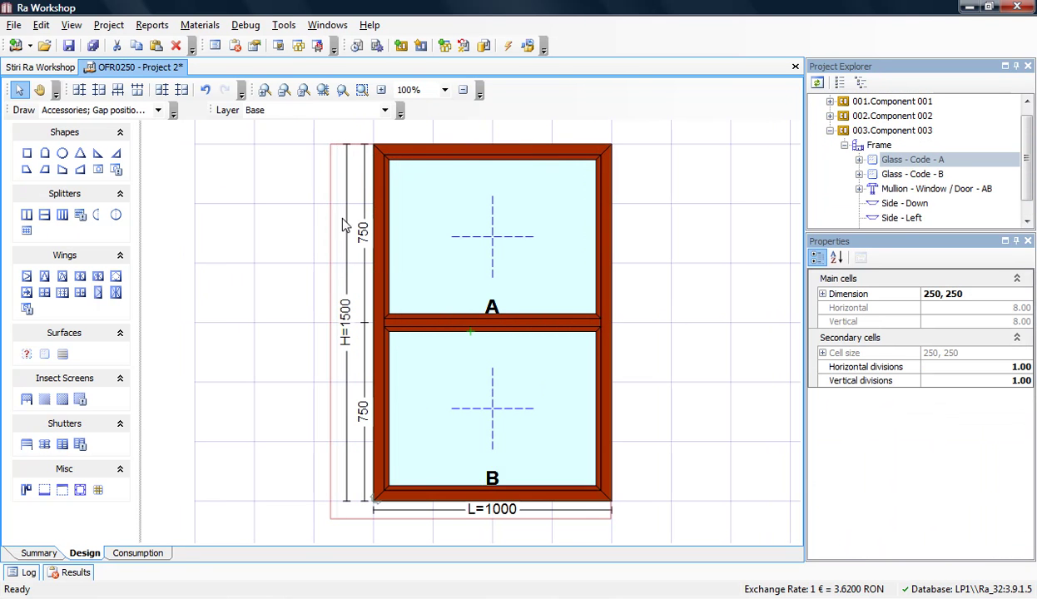
click(63, 170)
click(538, 240)
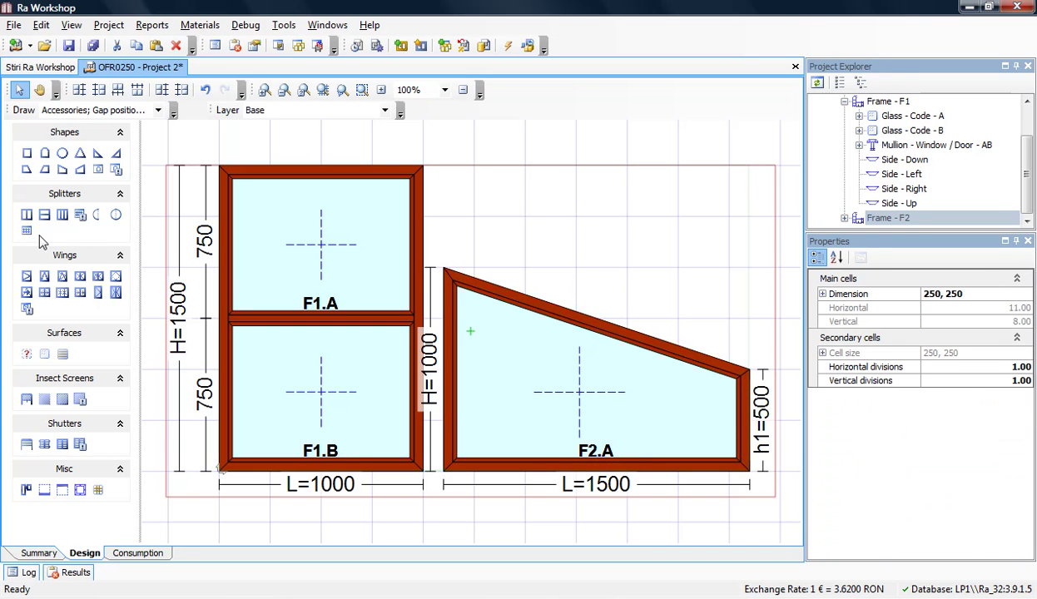
Custom-split trapezium frame F2 with a slanted mullion into panes F2.A and F2.B
click(79, 217)
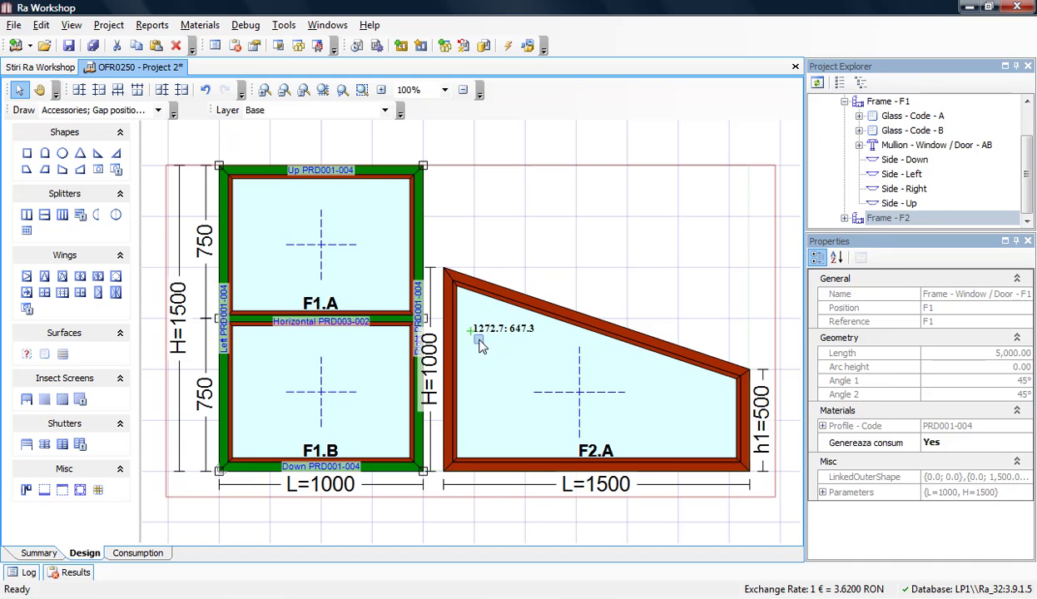
click(508, 328)
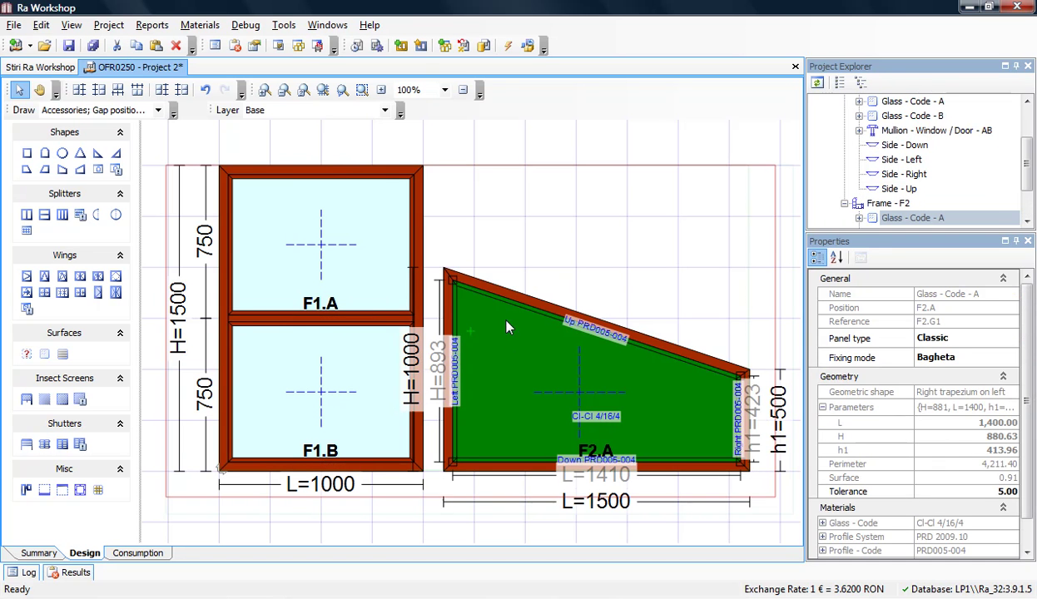
click(79, 217)
click(453, 356)
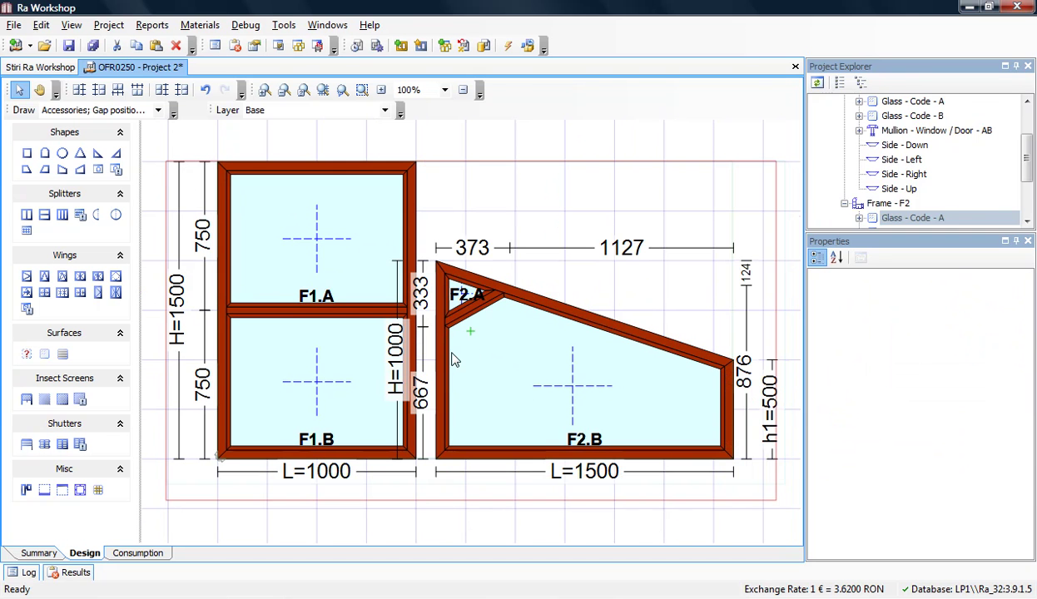
click(470, 316)
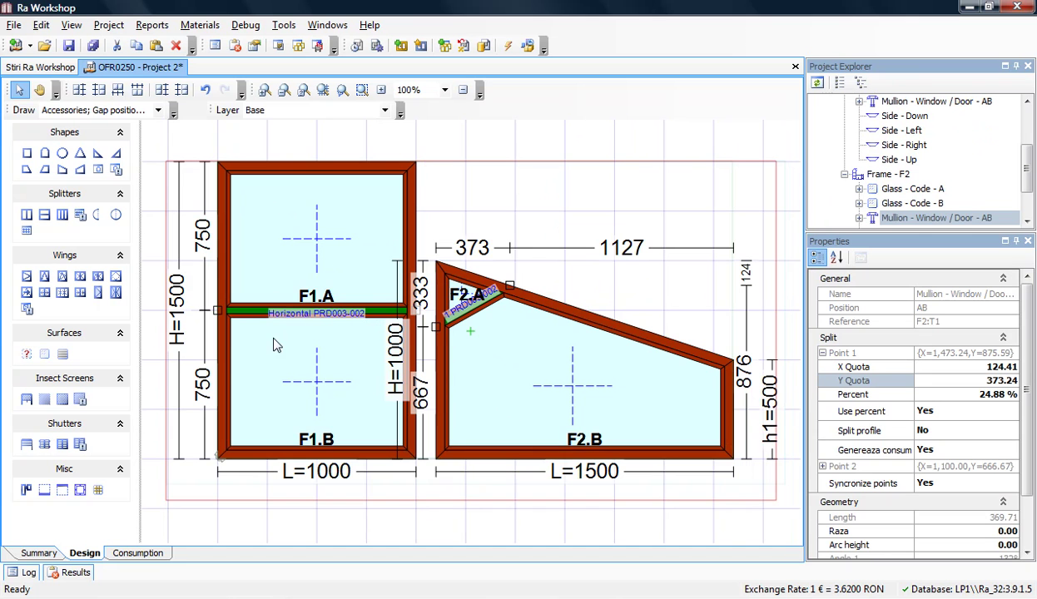
Try aligning F1's mullion to F2's slanted mullion, then collapse Component 003 in the project tree
click(163, 91)
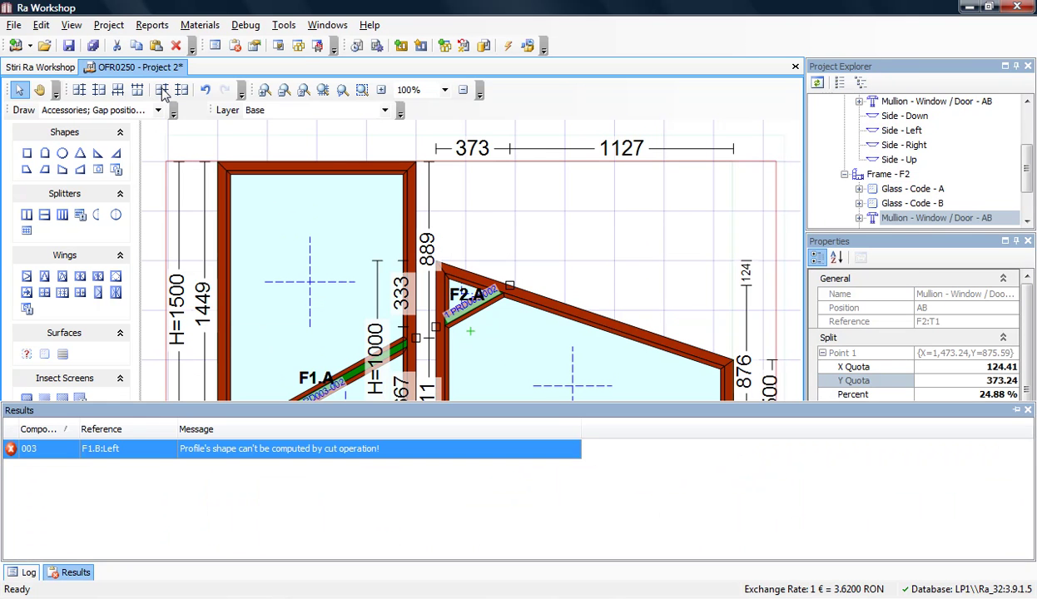
click(487, 205)
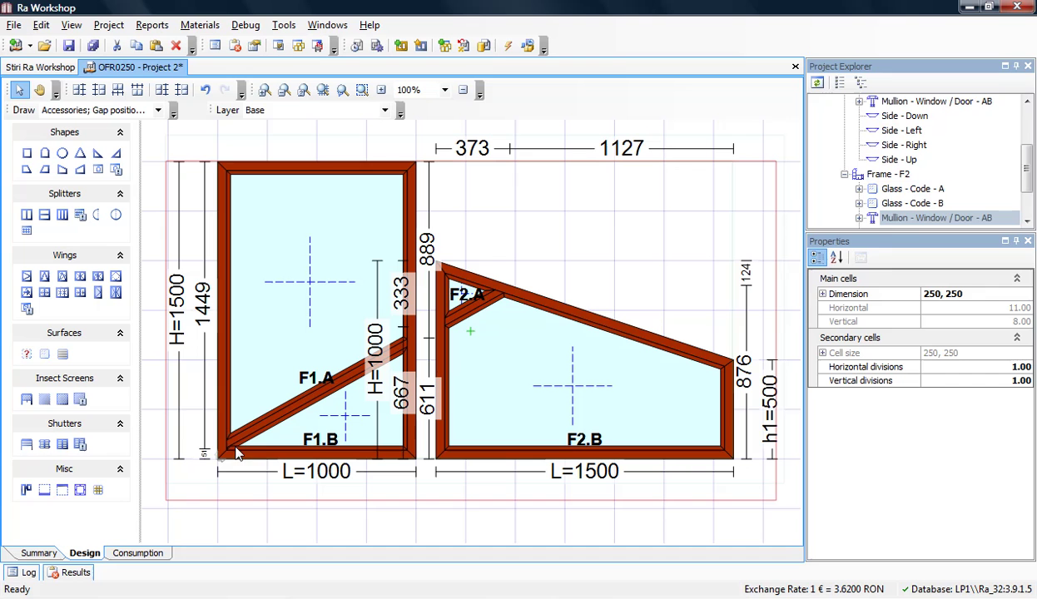
click(472, 314)
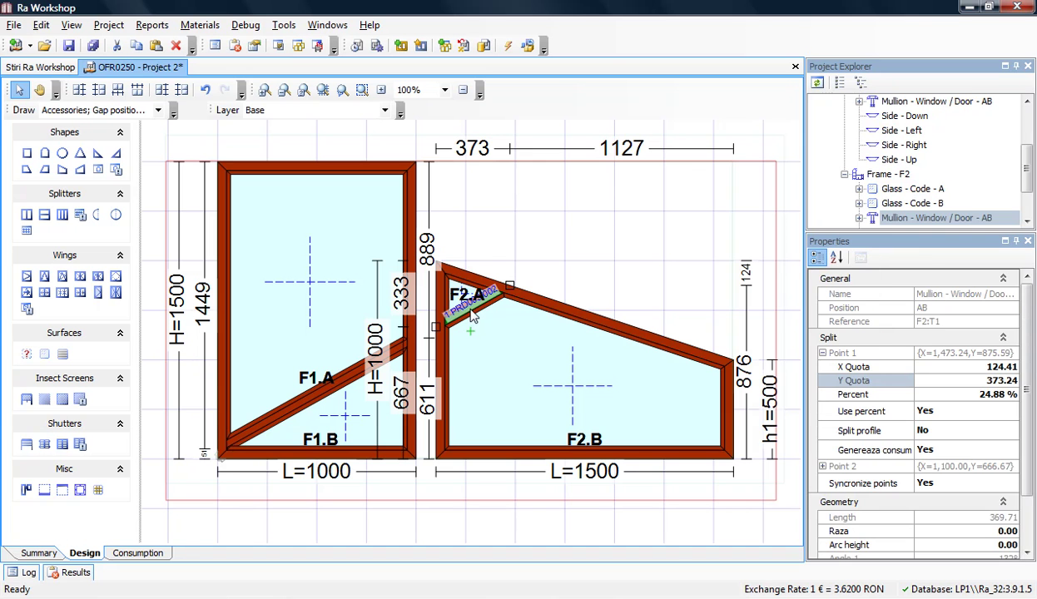
click(509, 286)
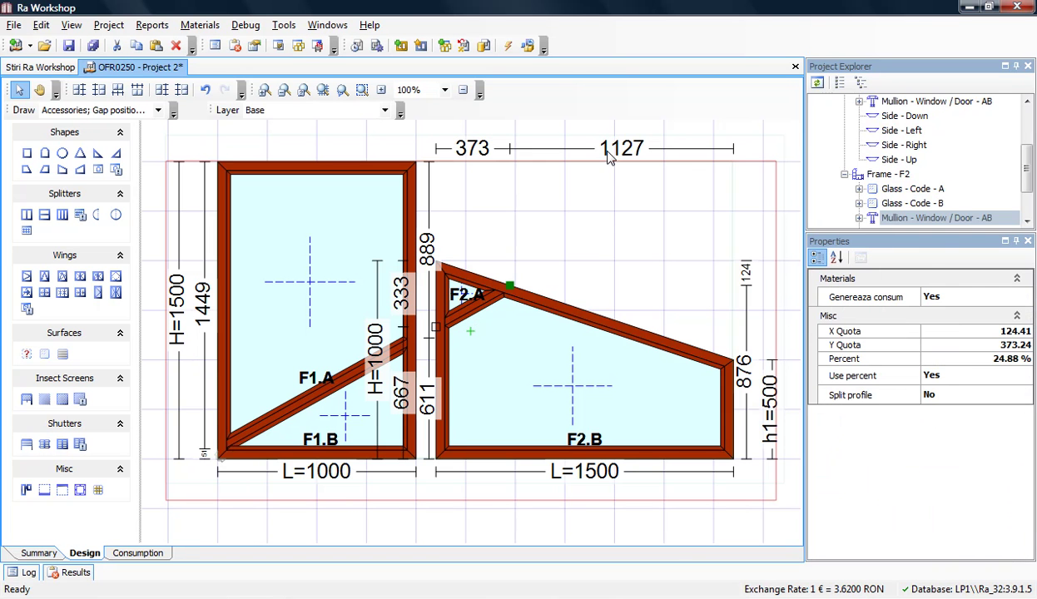
scroll(955, 113, up, 3)
click(830, 146)
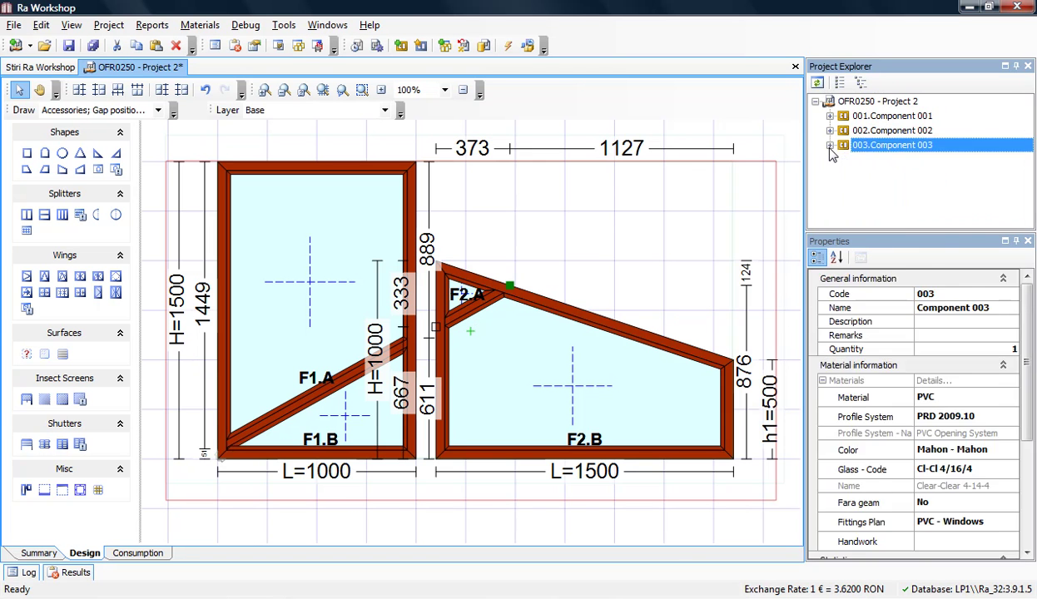
Open Component 002 and trial-align its lower-right transom, undoing it to keep heights 750, 375 and 375
click(875, 132)
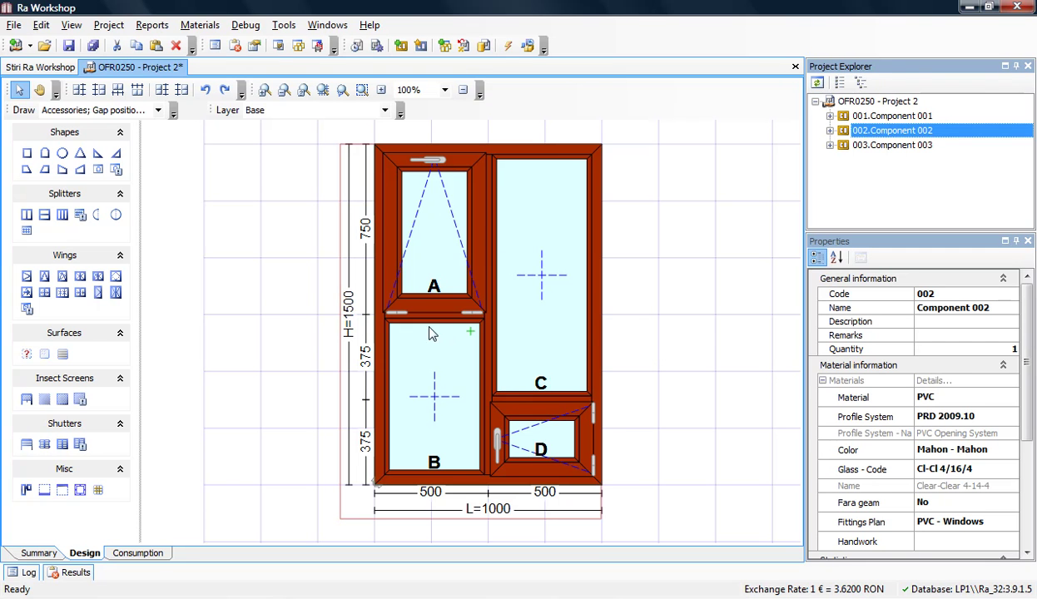
click(542, 406)
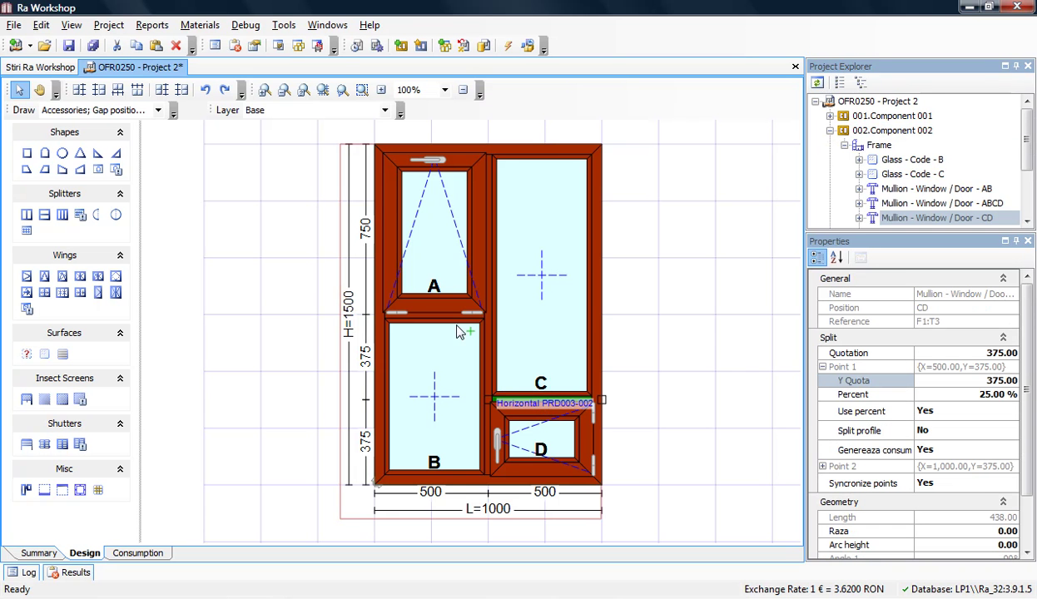
click(541, 384)
click(608, 379)
click(573, 404)
click(161, 90)
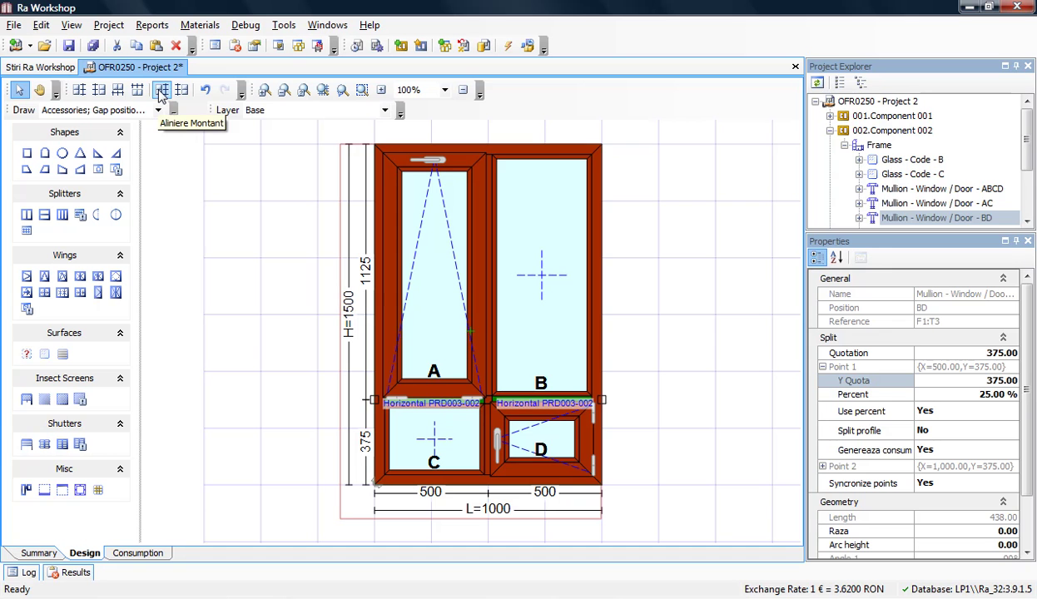
click(205, 90)
Align Component 002's transoms AB and CD at 750
click(598, 301)
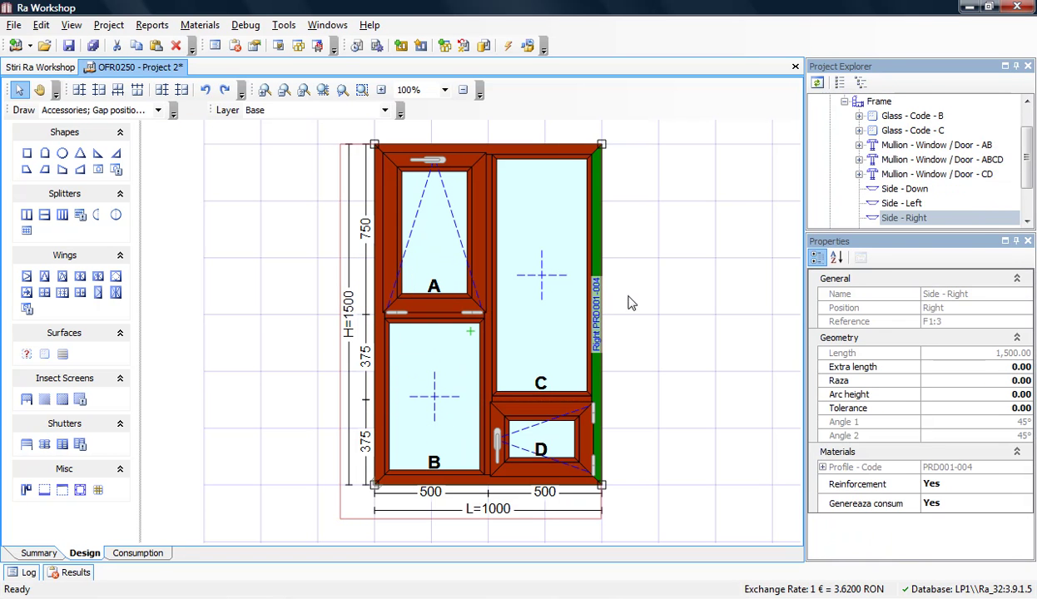
click(438, 317)
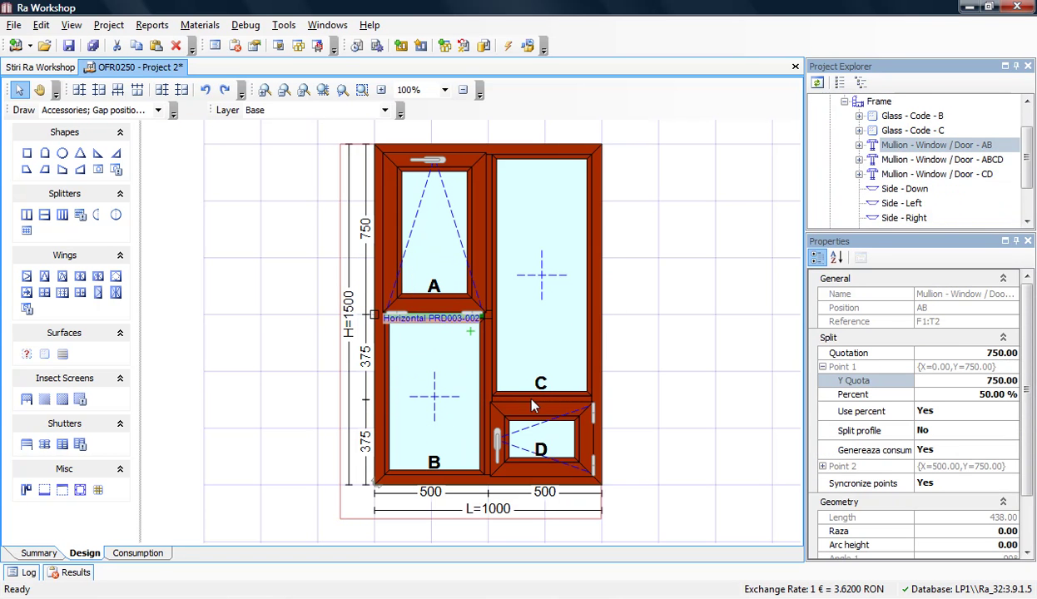
ctrl+click(532, 401)
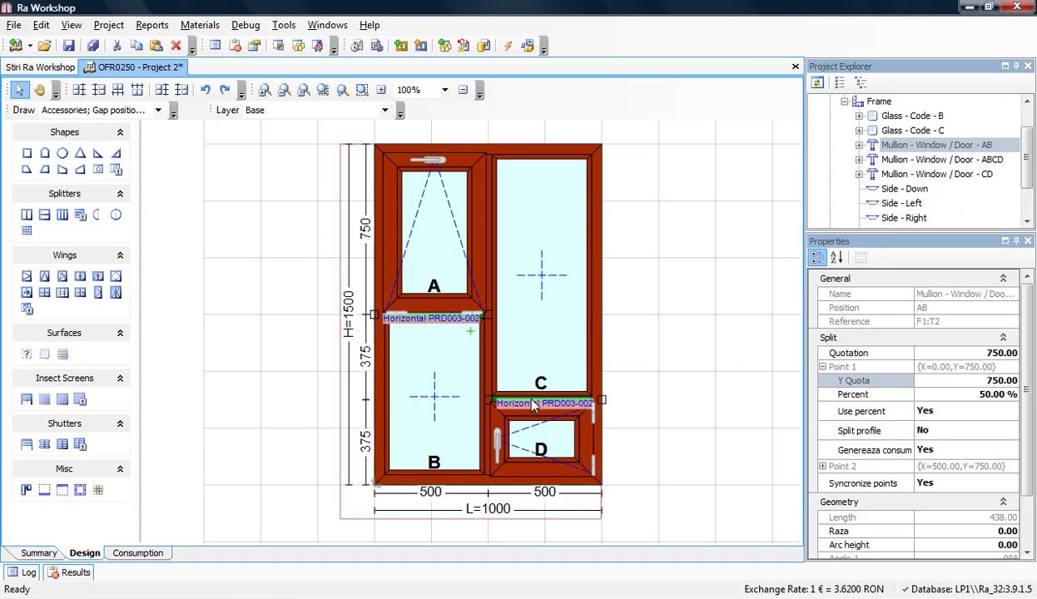
click(162, 90)
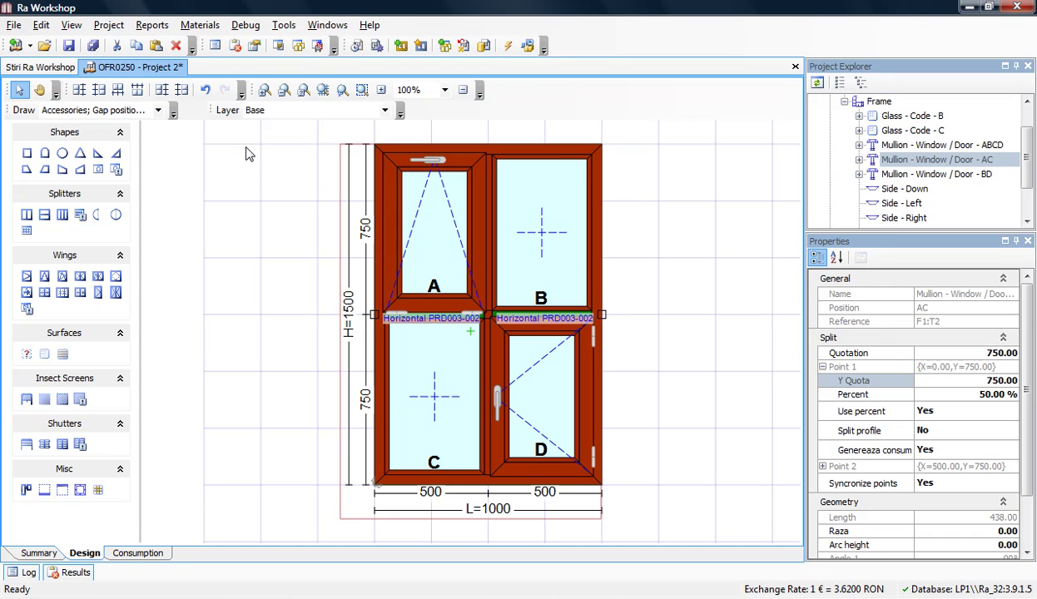
Add Component 004 with a 1000×1500 arched frame (R=500, h1=1000) holding glass pane A
click(402, 46)
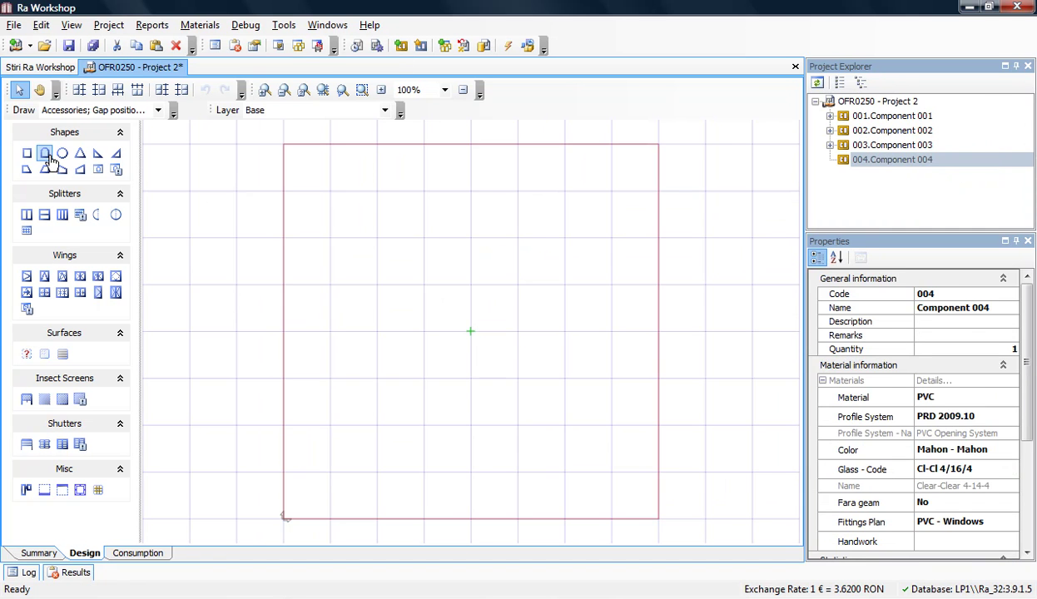
click(45, 155)
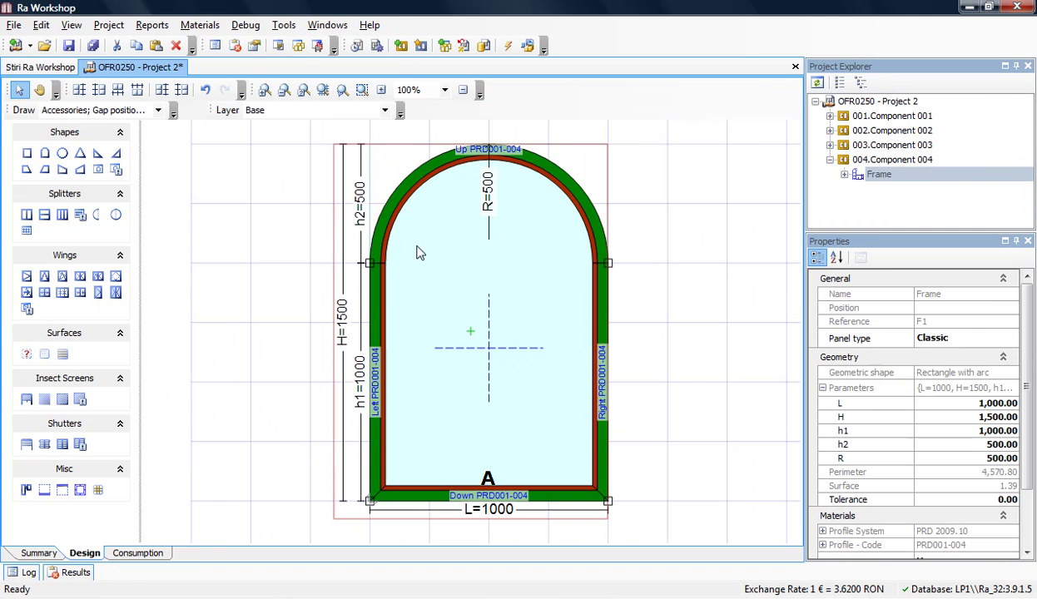
click(692, 258)
click(498, 327)
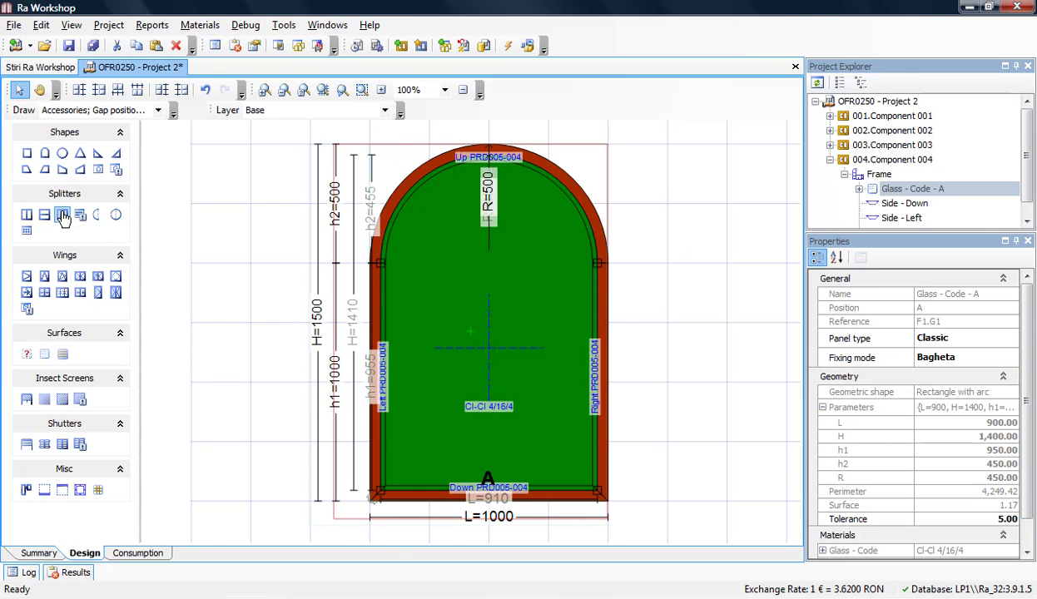
Place a 750-high horizontal transom across the arched glass and apply Aliniere Montant In Colturi on the frame
drag(63, 218, 457, 323)
click(458, 329)
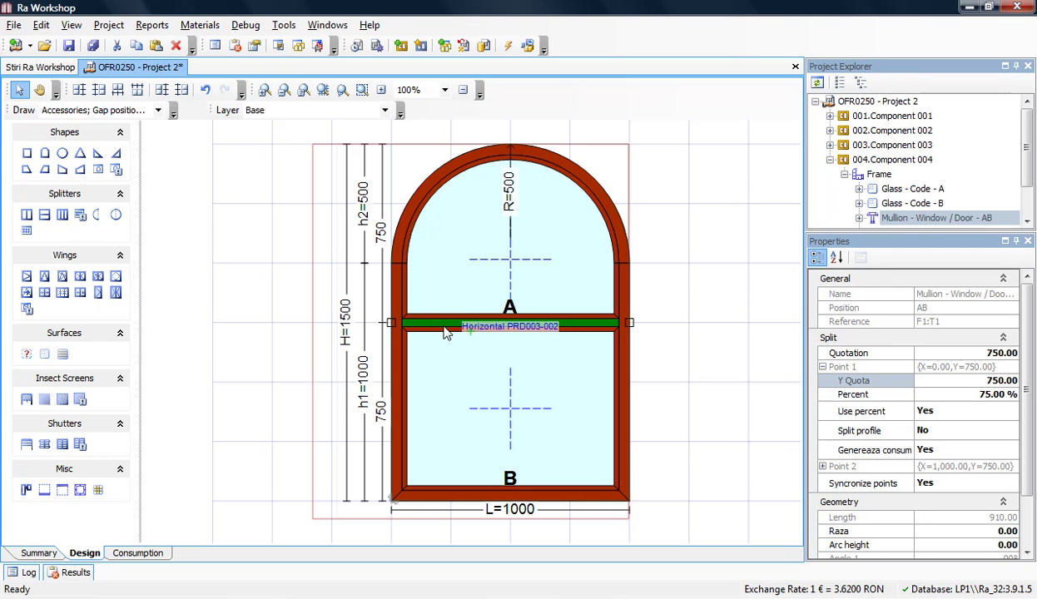
click(394, 273)
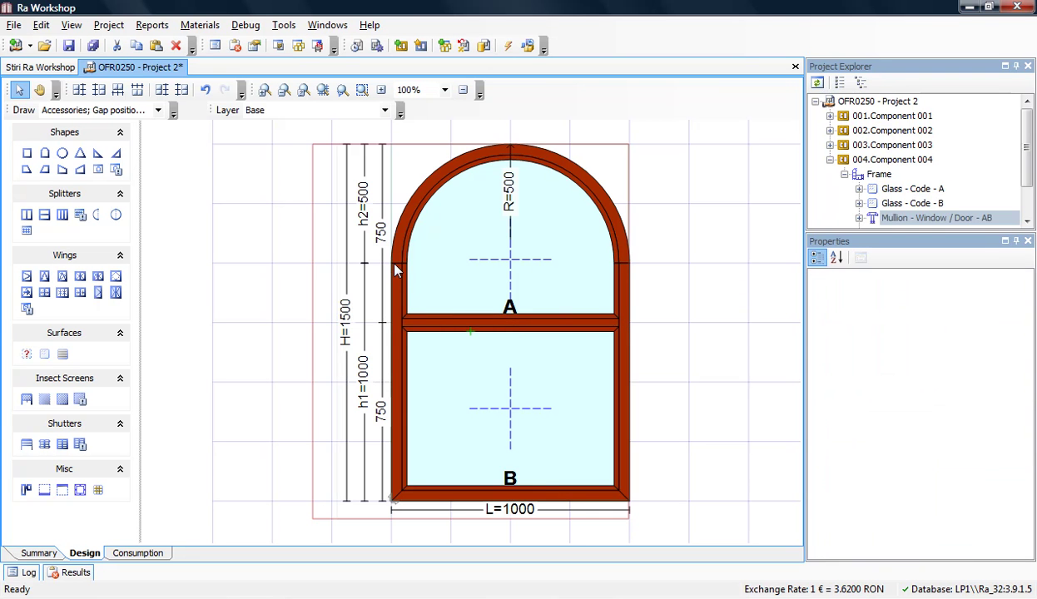
click(394, 265)
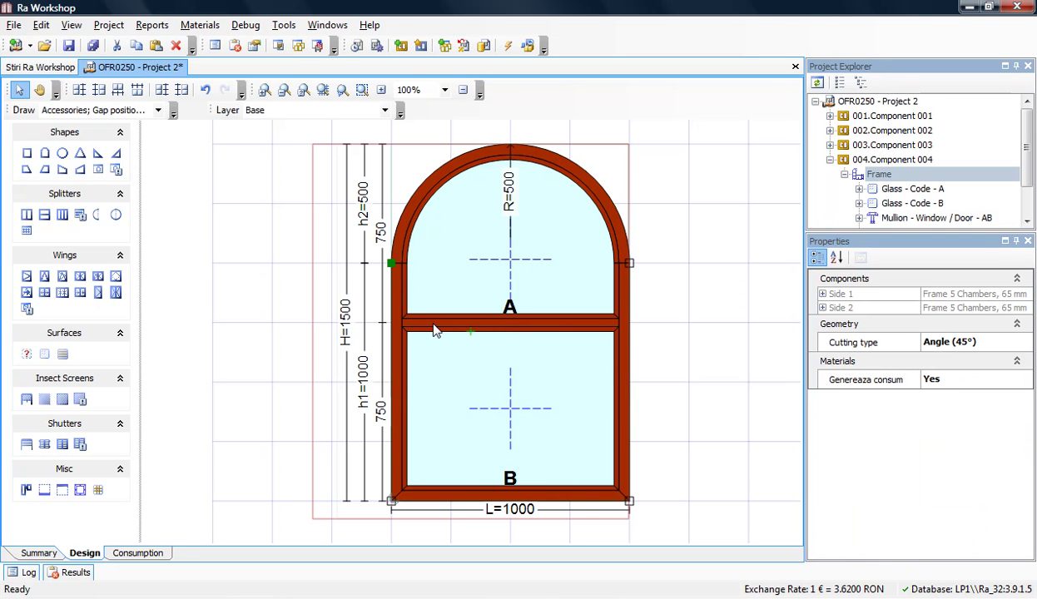
click(181, 90)
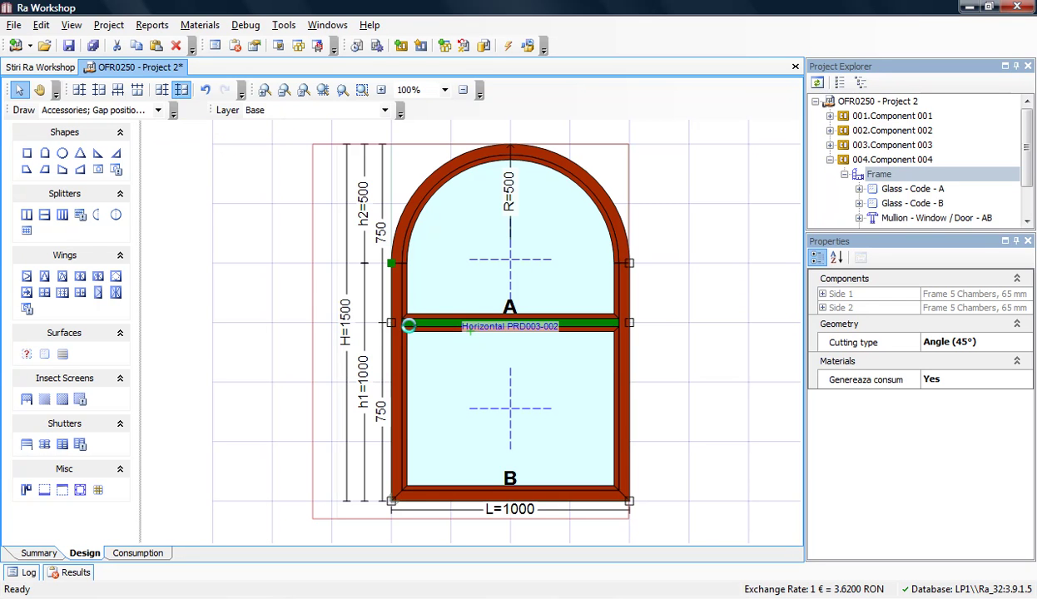
Pick the transom's left end and try alignment point A with limit lines 2 and 3
click(398, 324)
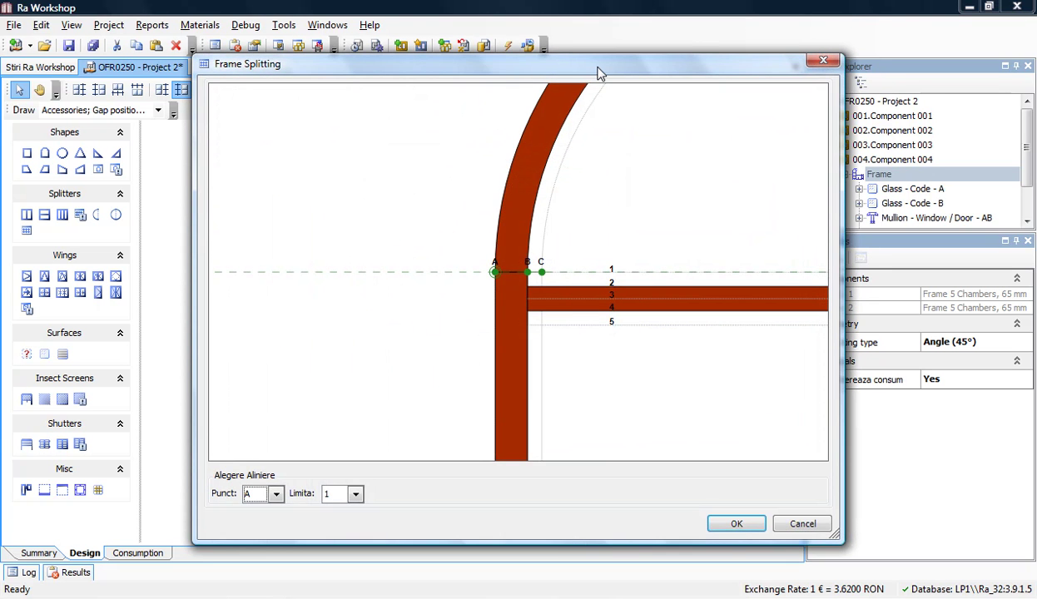
drag(582, 65, 584, 44)
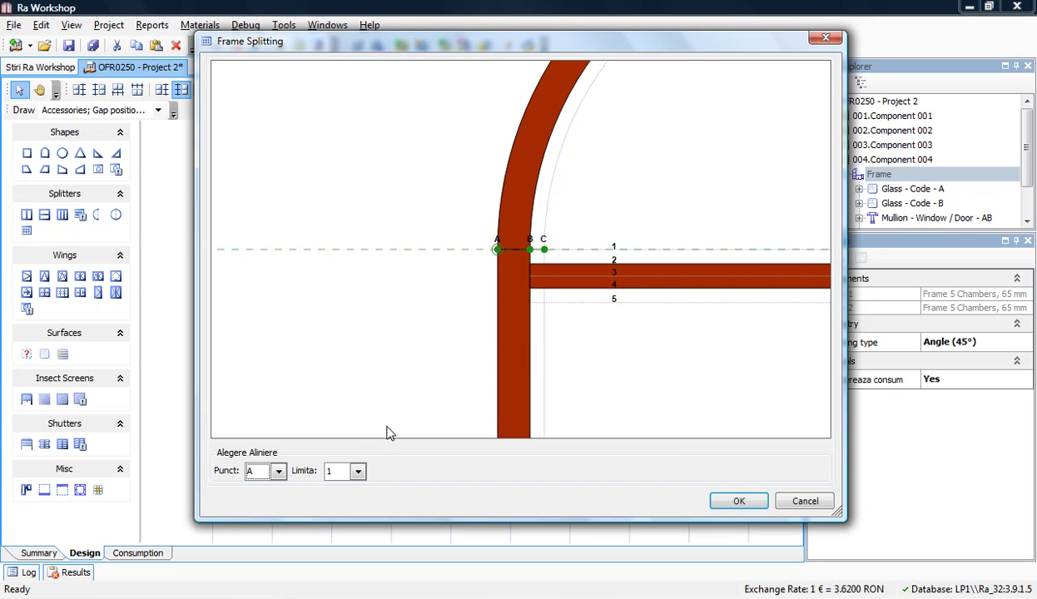
click(278, 472)
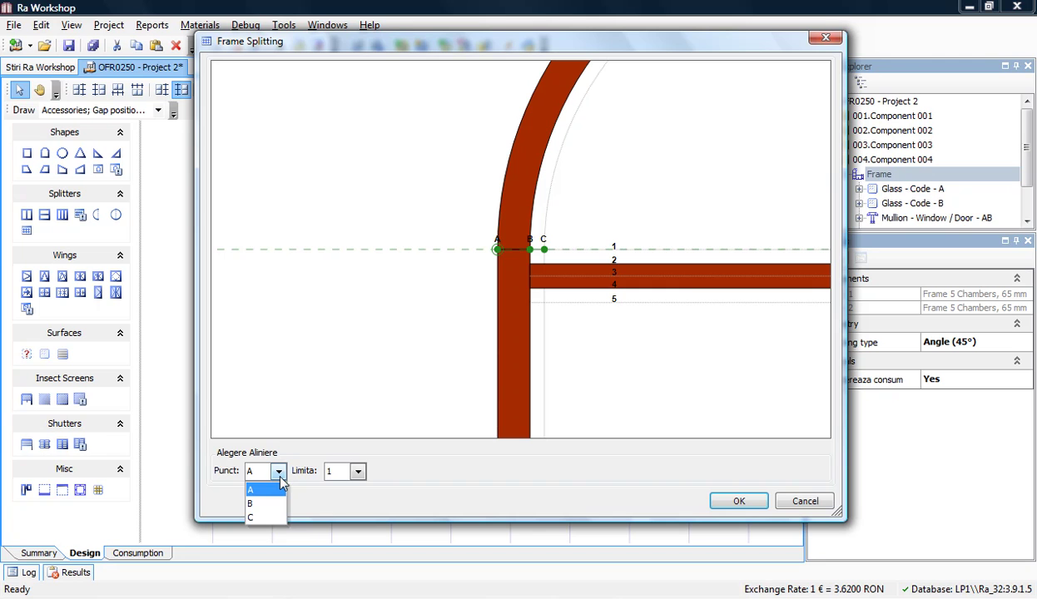
click(271, 491)
click(359, 472)
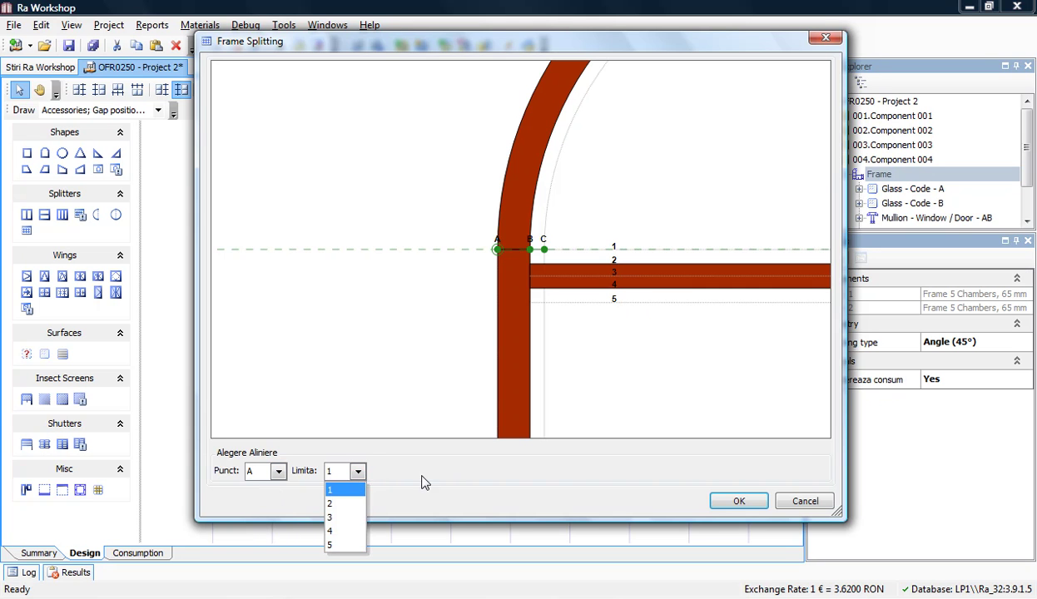
click(341, 504)
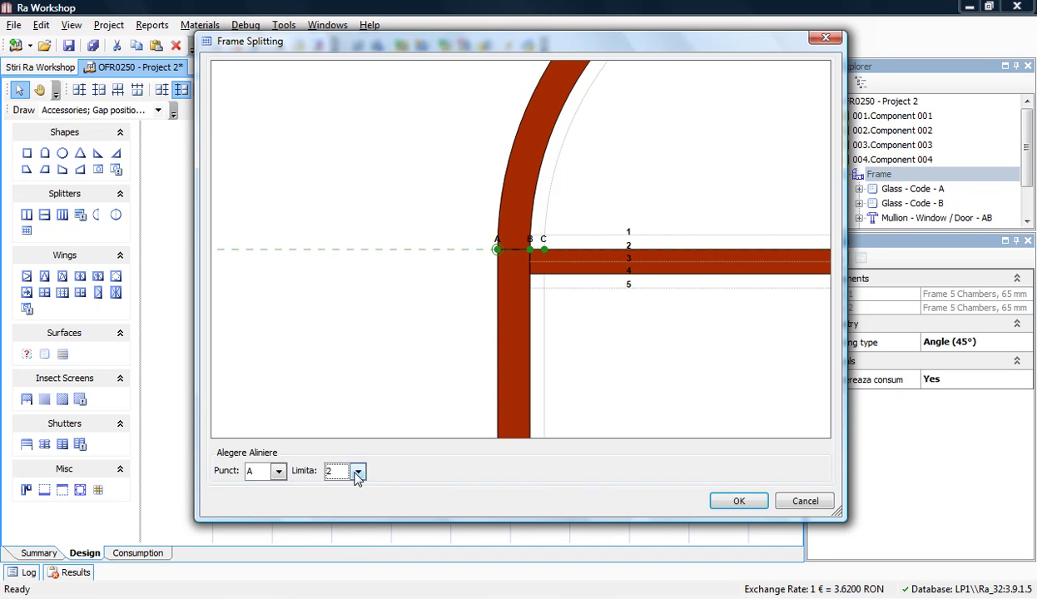
click(359, 472)
click(342, 516)
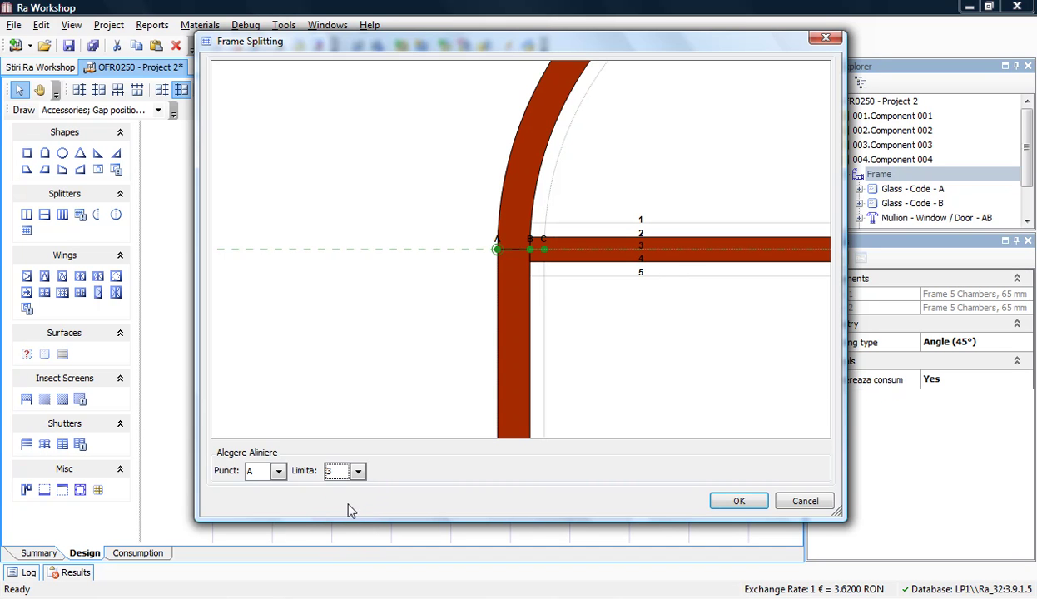
click(359, 472)
click(342, 505)
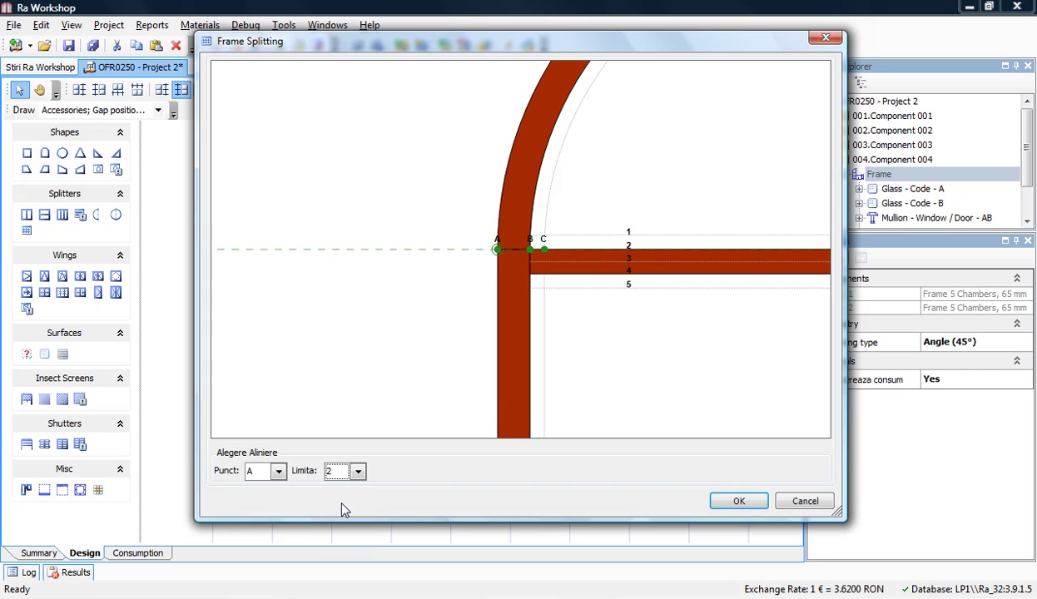
After trying point B with limit 3, settle on point A with limit 2 and confirm the split
click(279, 472)
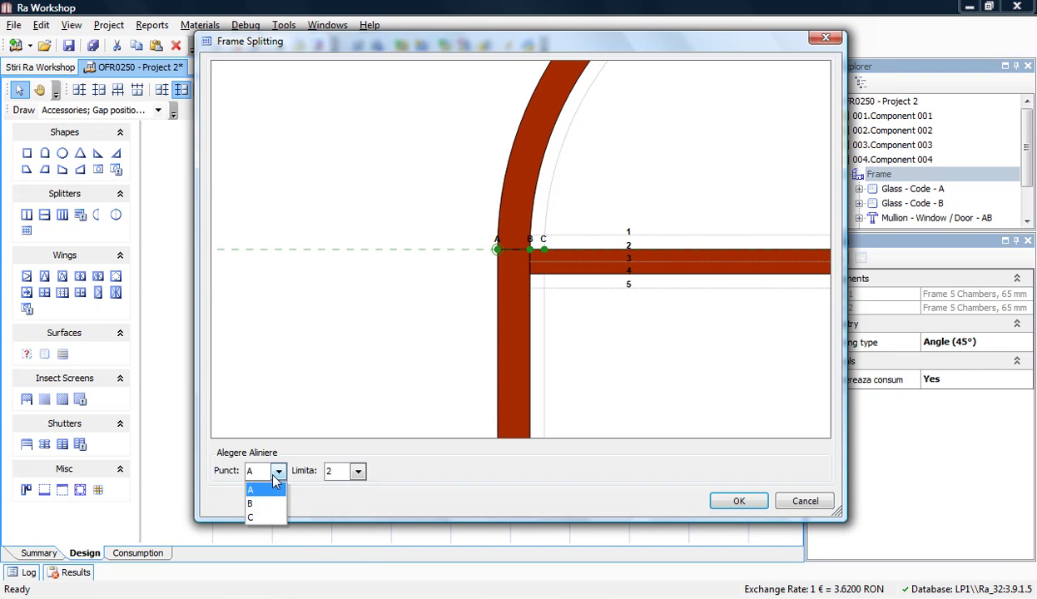
click(257, 508)
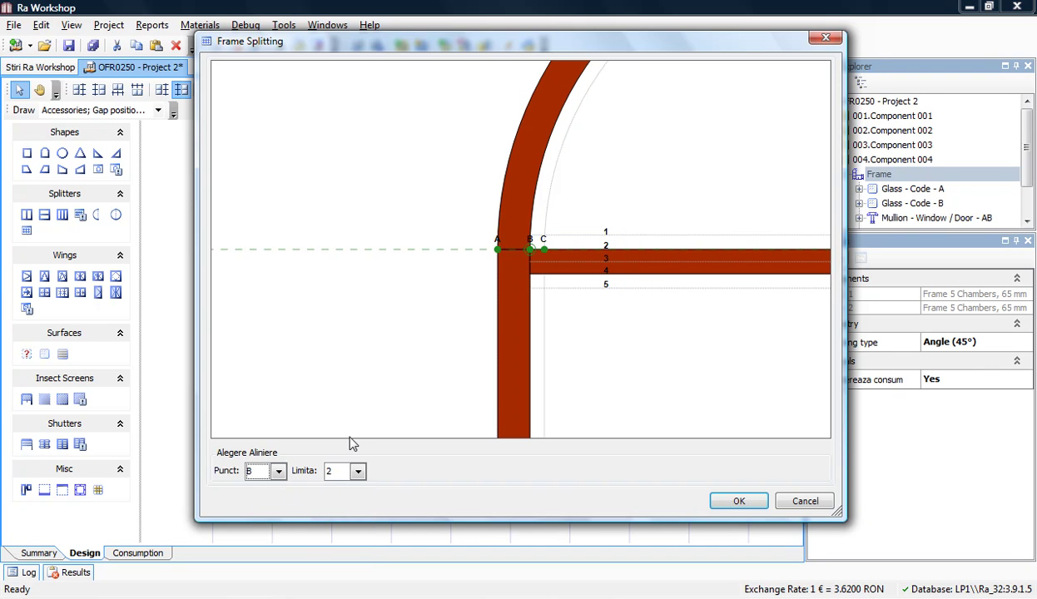
click(358, 472)
click(343, 513)
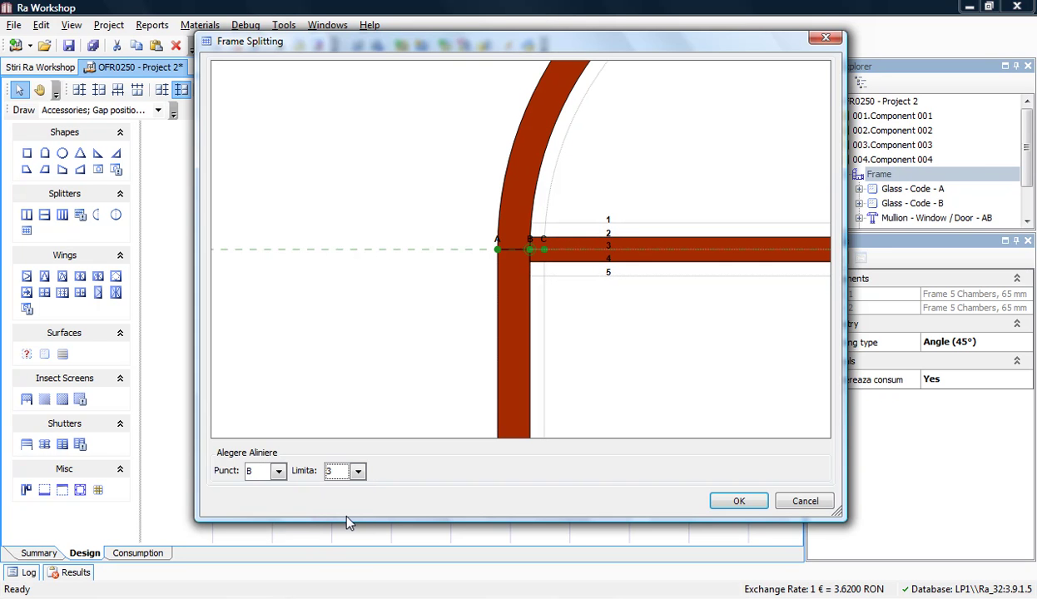
click(279, 471)
click(269, 490)
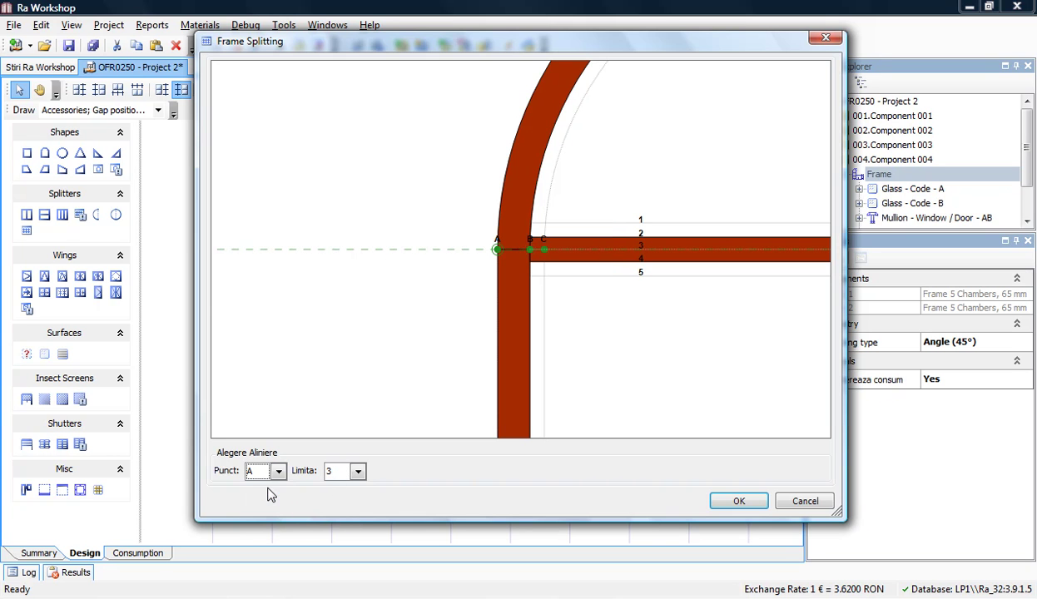
click(358, 471)
click(345, 505)
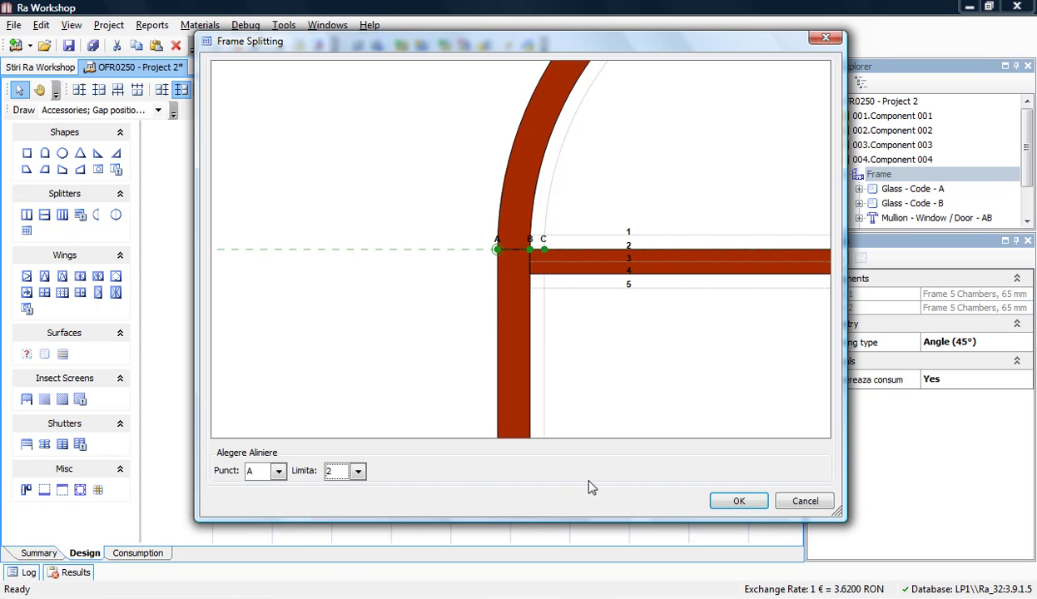
click(749, 502)
Turn lower glass pane B into a double wing with two 500-wide sashes, B and C
click(457, 378)
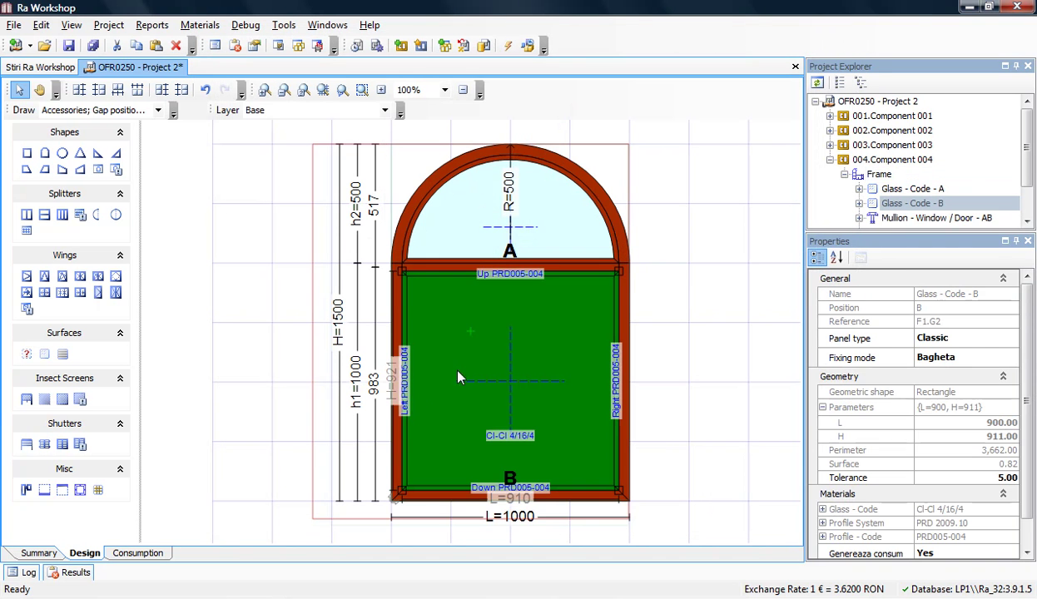
drag(97, 276, 571, 354)
click(682, 287)
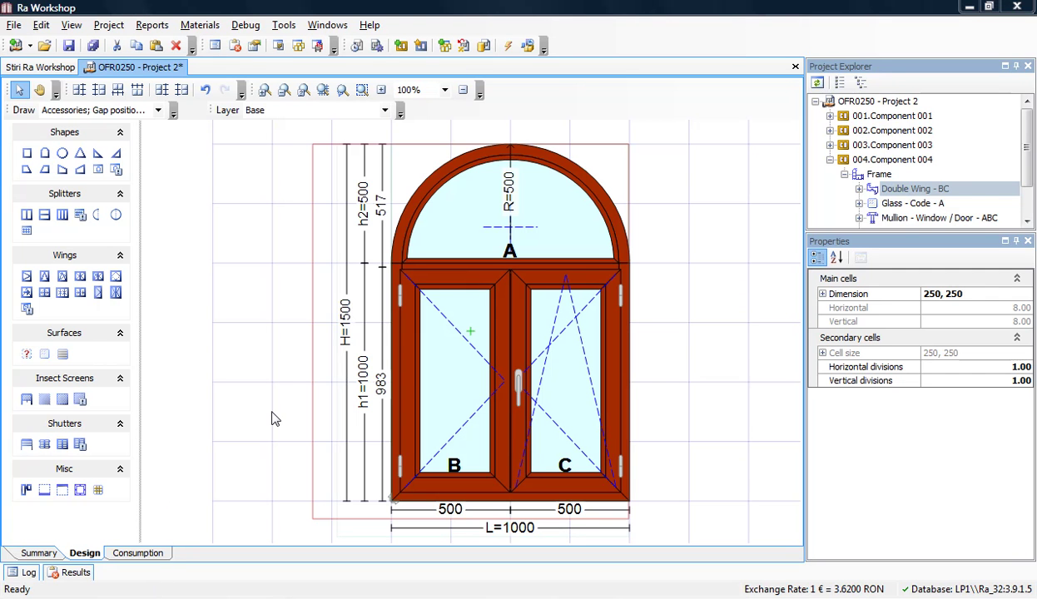
Add Component 005 with a vertical-mullion frame set to 1500 wide, giving two 750 panes
click(400, 46)
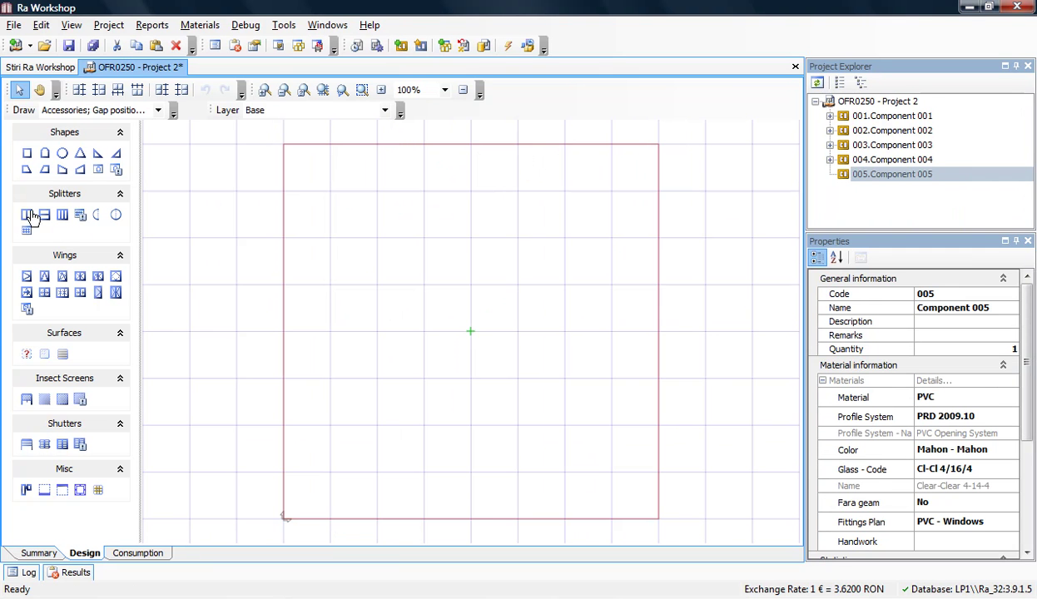
drag(27, 215, 504, 297)
click(477, 295)
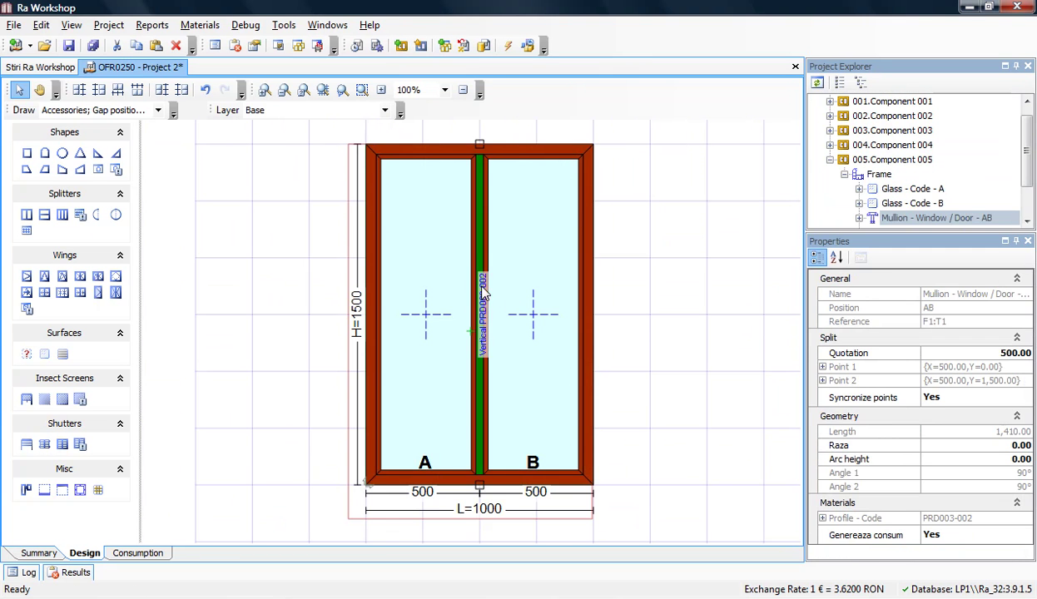
double_click(486, 510)
text(150)
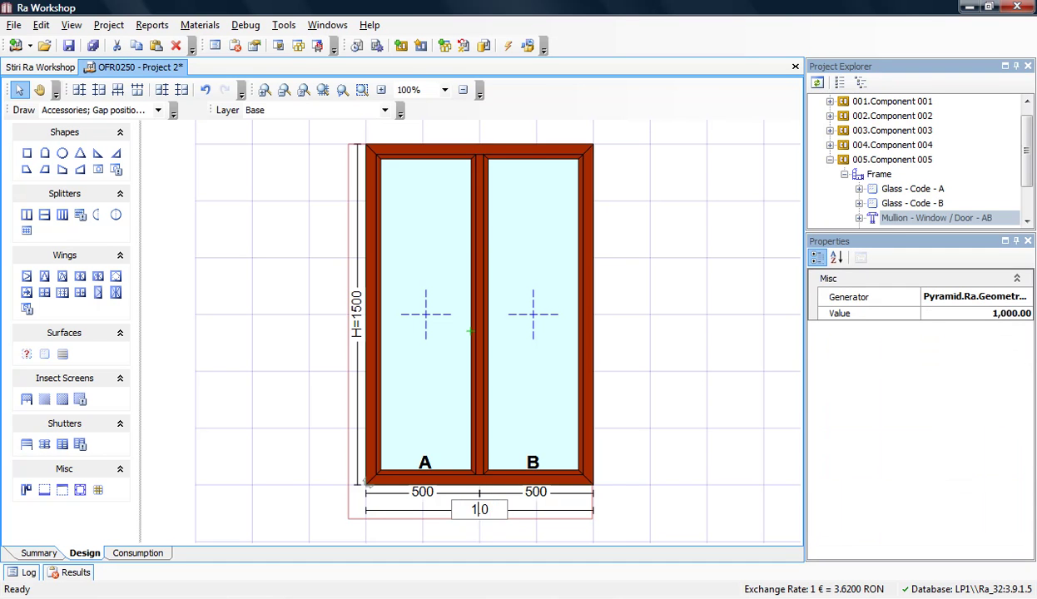
text(0)
key(Return)
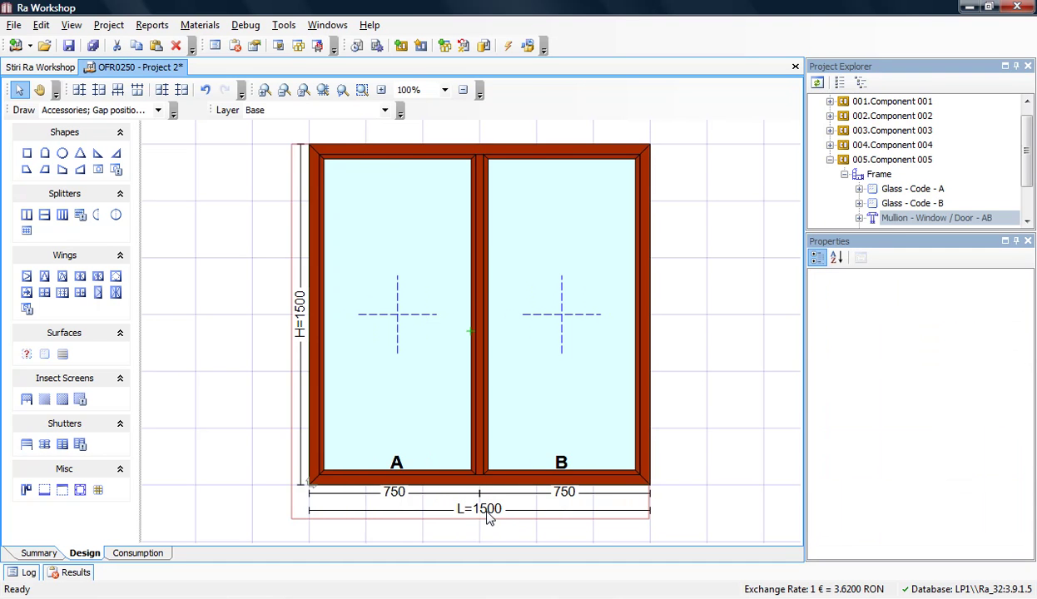
click(481, 293)
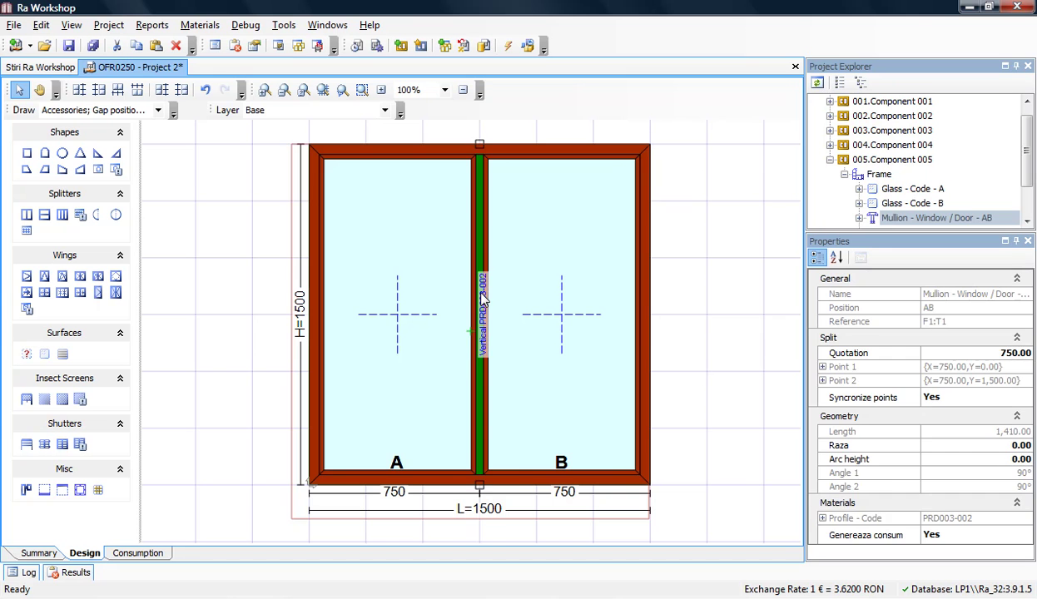
click(115, 215)
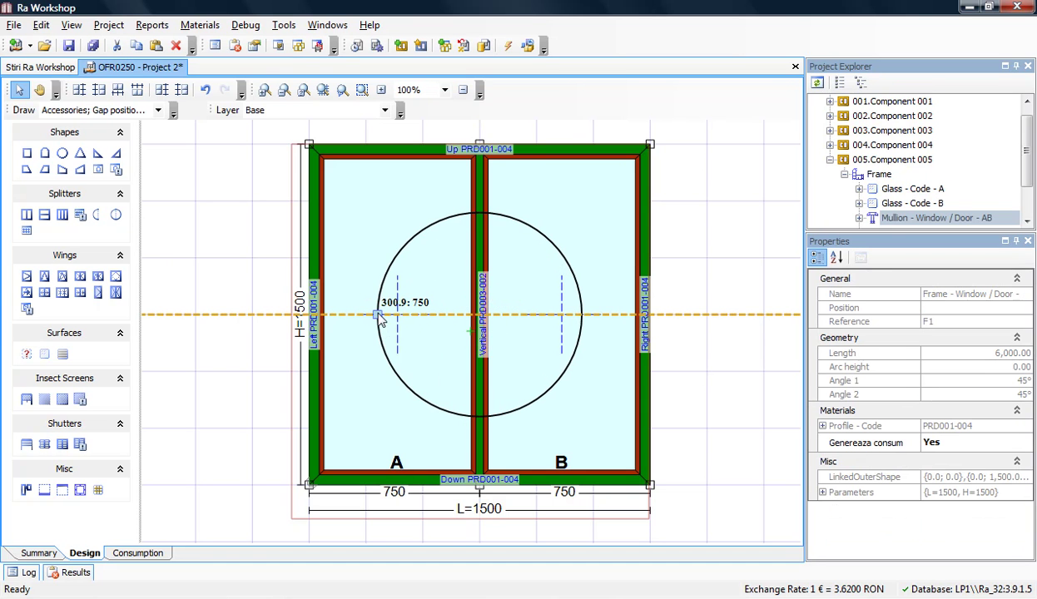
Add a centred circular mullion and a mid-height horizontal bar splitting left pane A
click(368, 307)
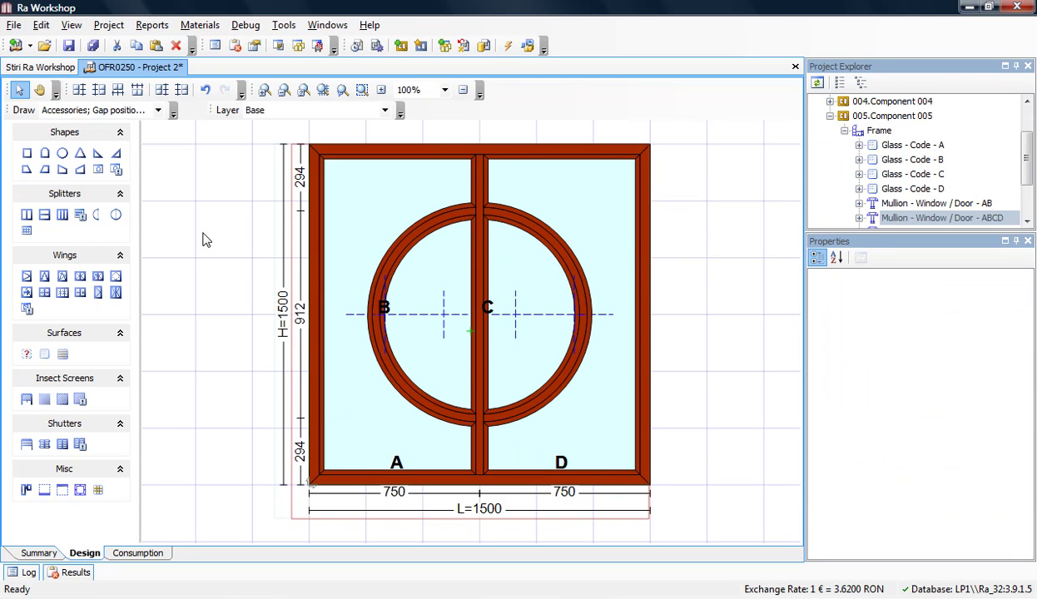
click(350, 297)
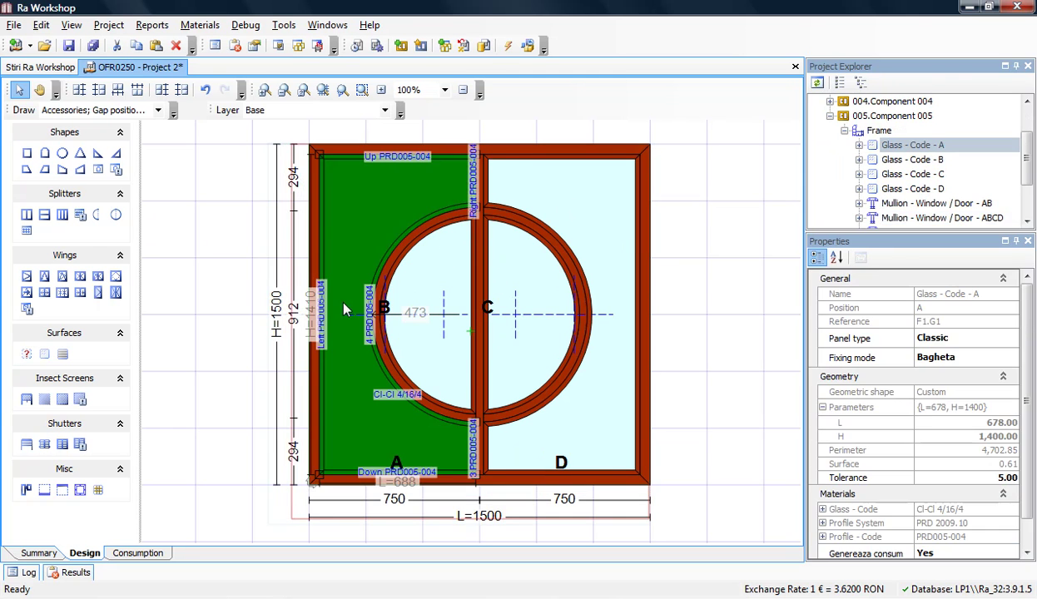
click(63, 215)
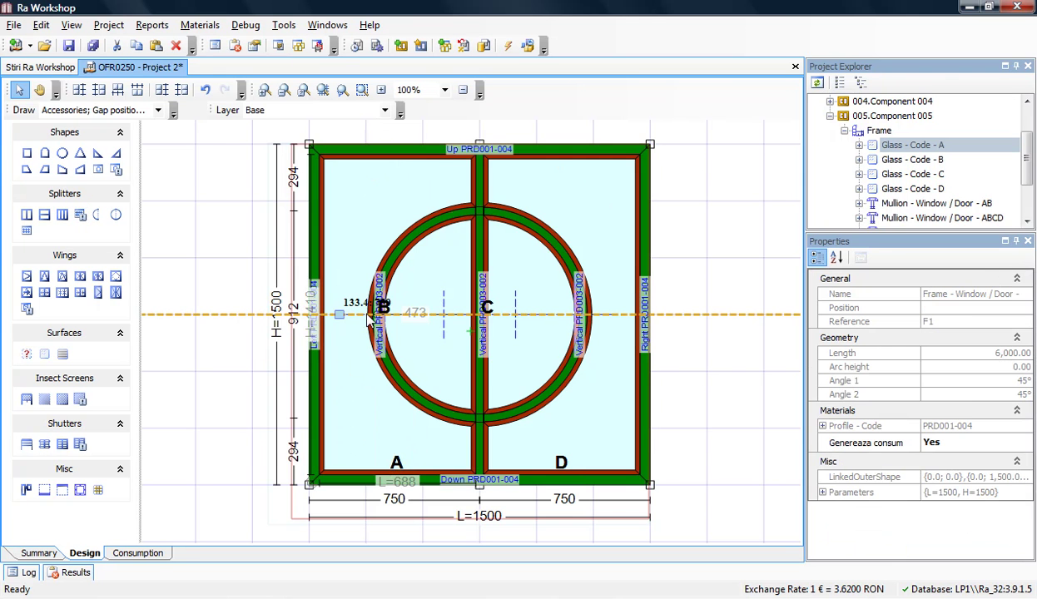
click(371, 321)
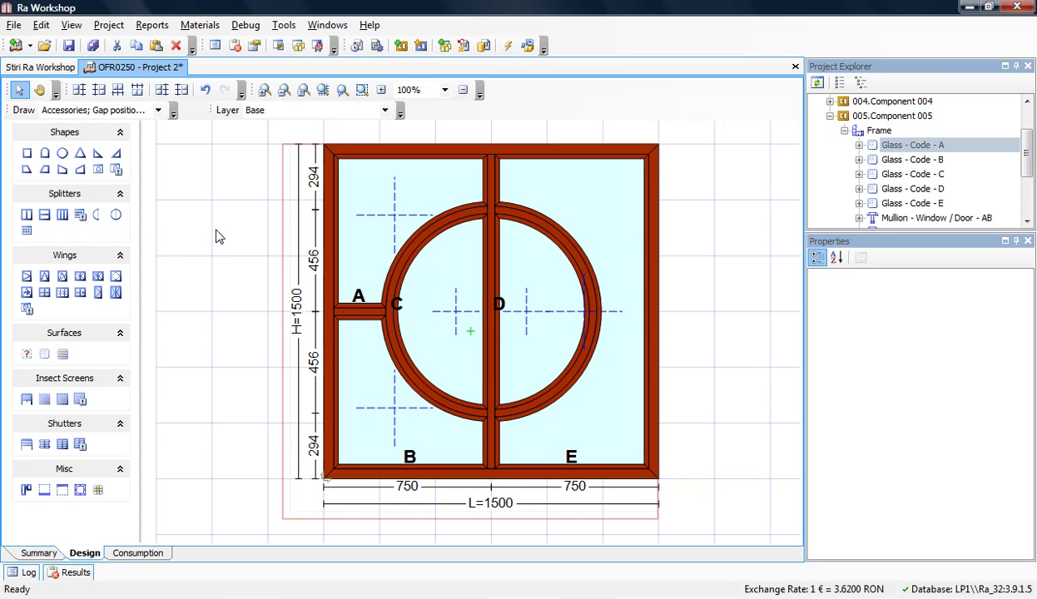
click(492, 319)
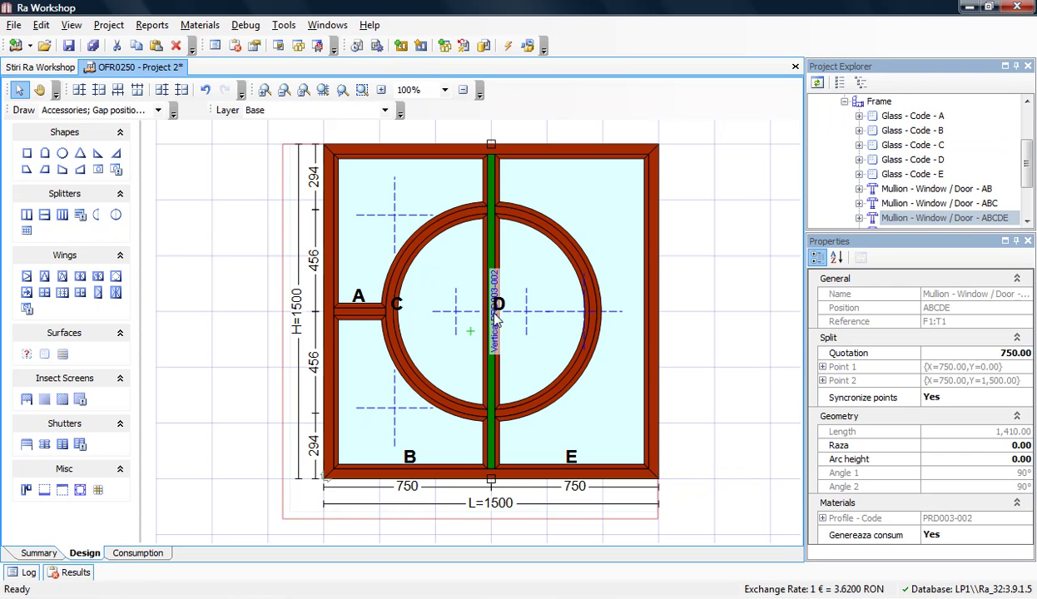
Add a half-circle arc mullion on the central mullion inside the circle, creating pane F
click(97, 216)
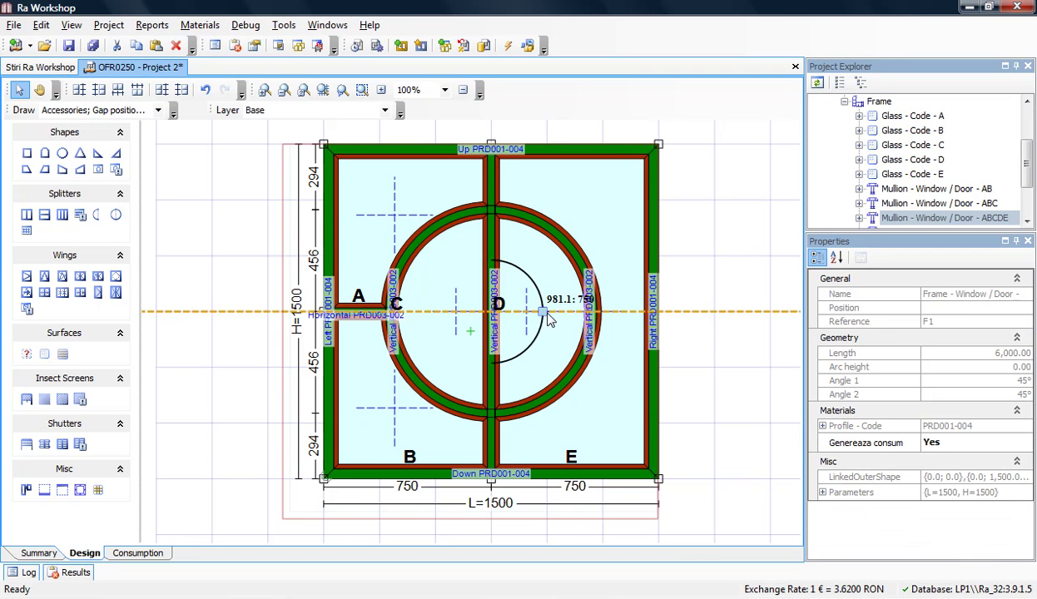
click(543, 313)
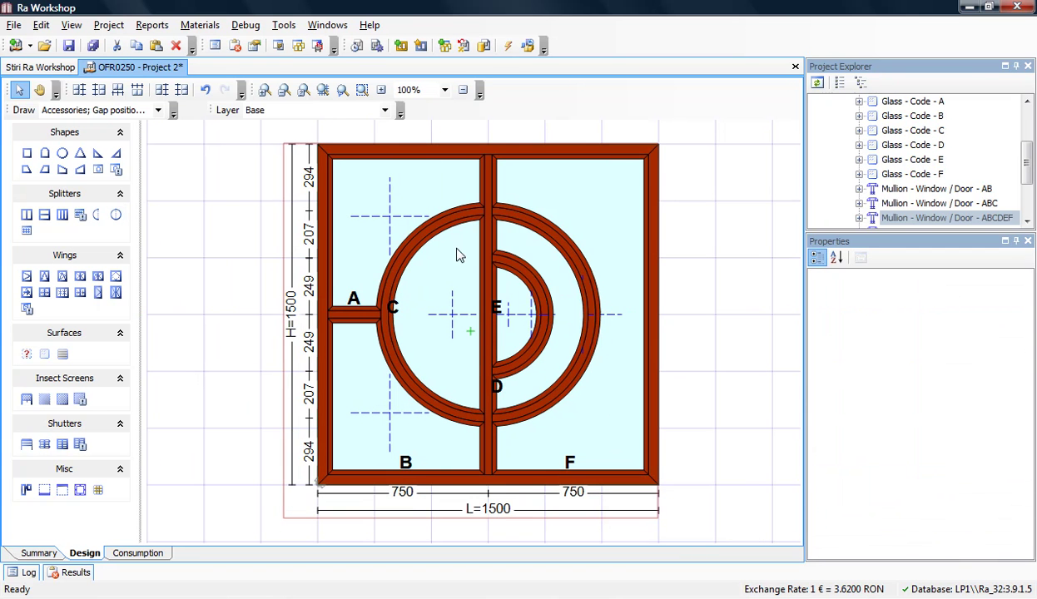
click(412, 249)
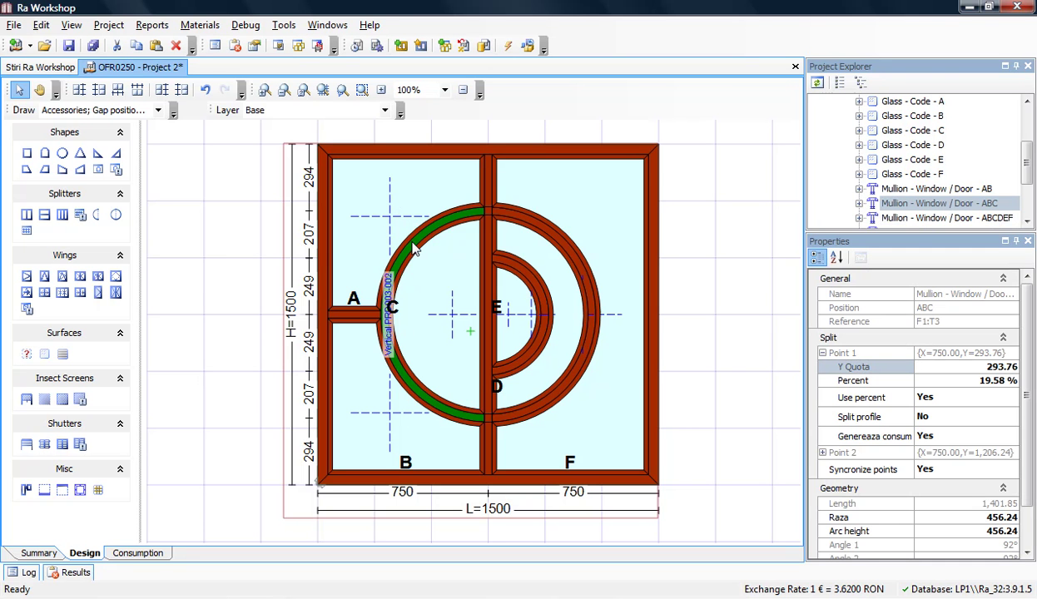
Try placing another circular mullion by centre and radius, which raises an Assertion Failed error
click(98, 215)
click(411, 237)
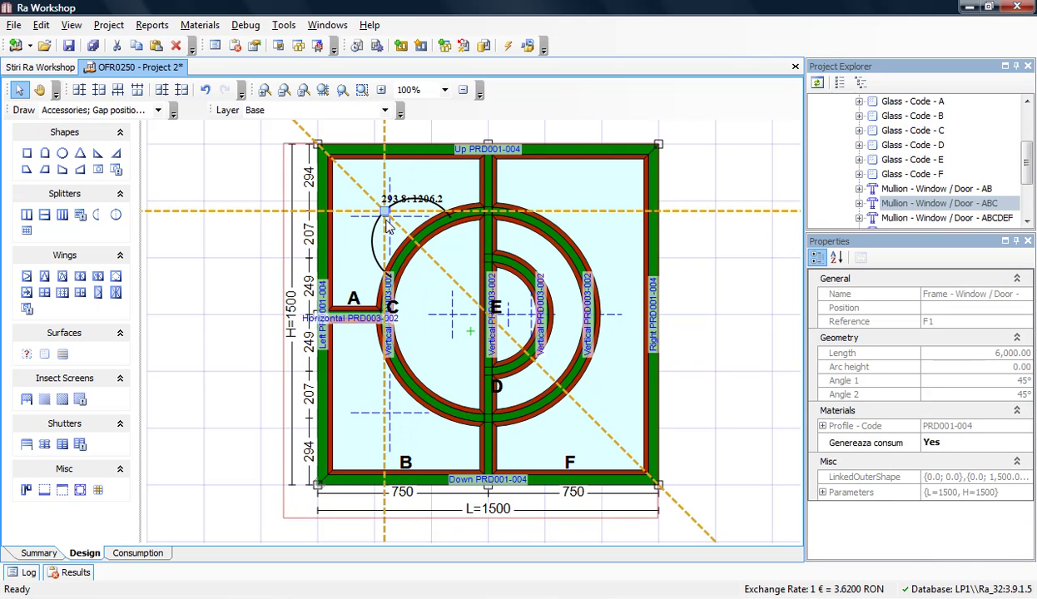
click(368, 213)
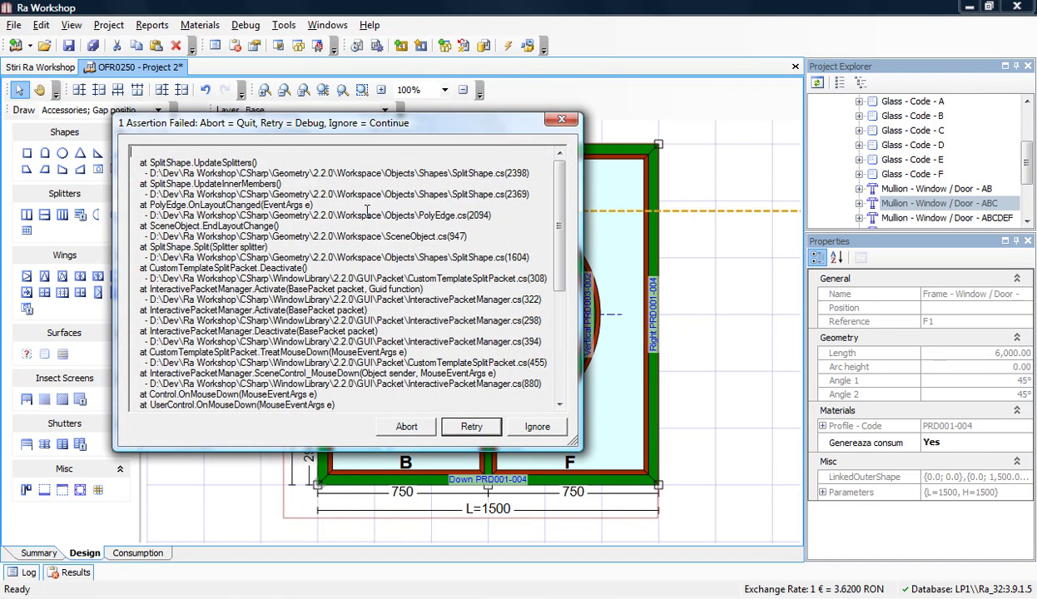
Ignore the Assertion Failed error, returning to Component 005 with panes A–F
click(537, 427)
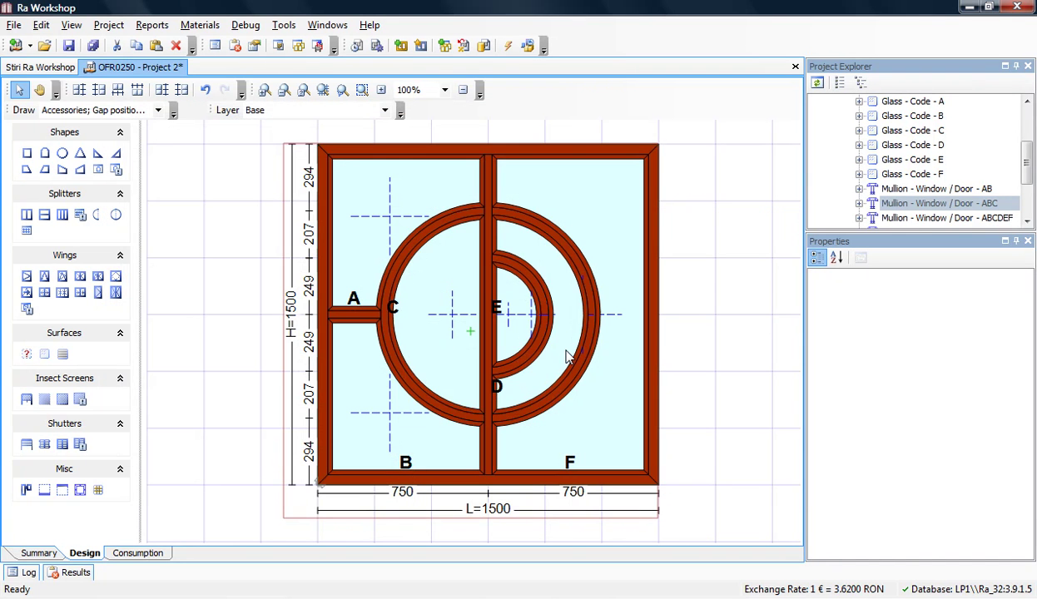